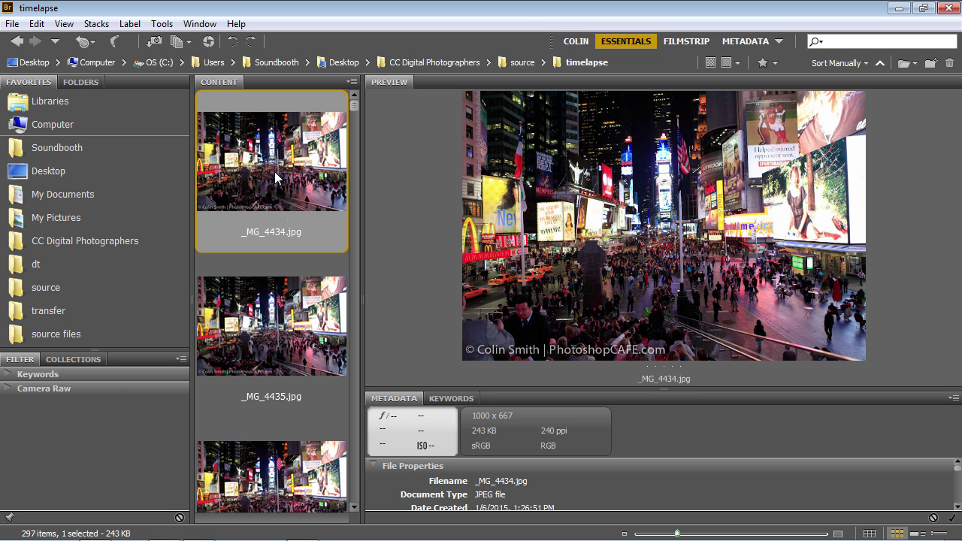
- Browse the frames back to _MG_4434, widen the thumbnail grid, and select all 297 photos
key(Down)
key(Down)
key(Down)
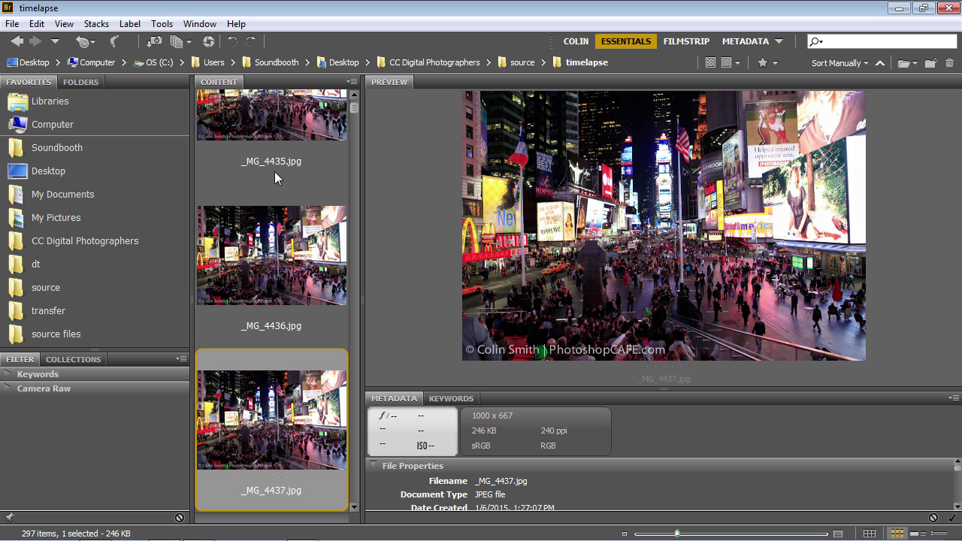
key(Down)
key(Down)
key(Down)
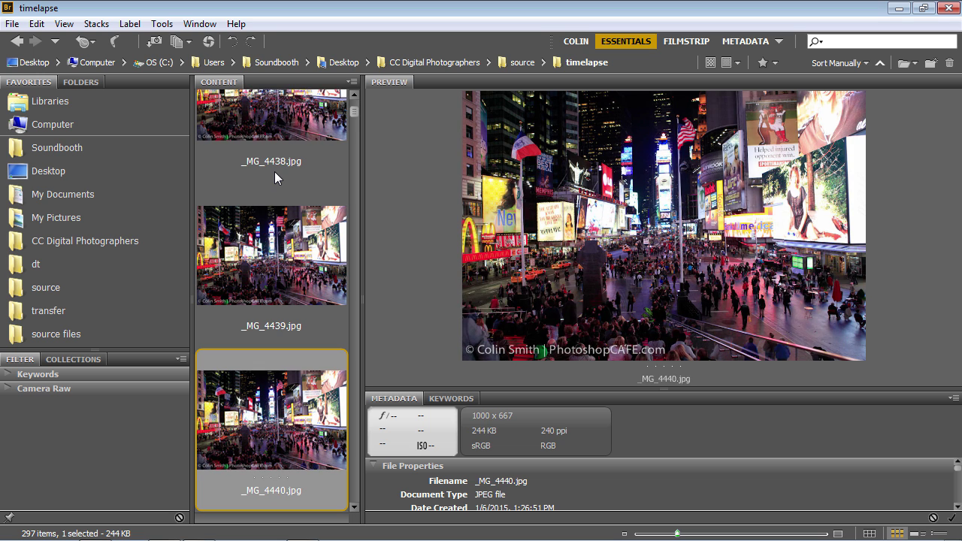
key(Down)
key(Down)
key(Down)
key(Down)
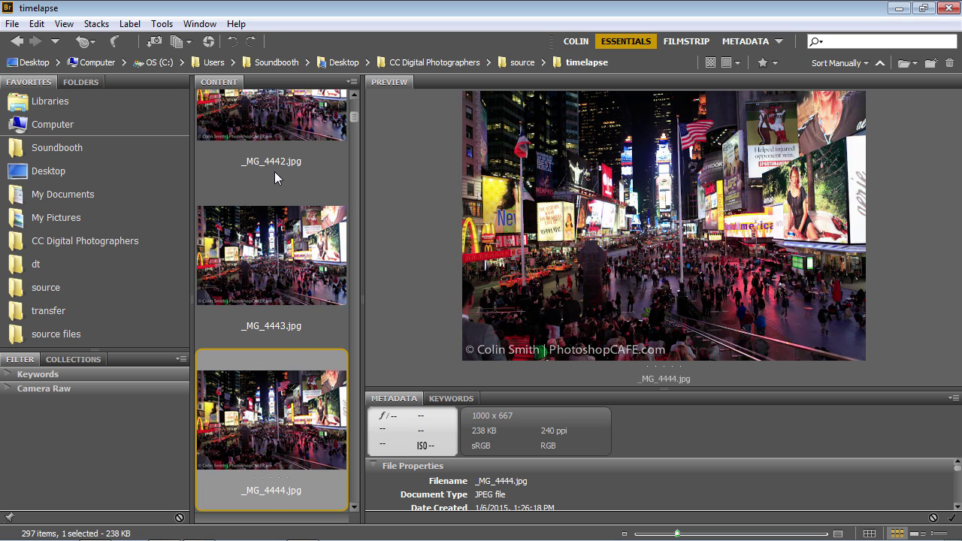
key(Down)
key(Down)
key(Down)
key(Down)
key(Down)
key(Down)
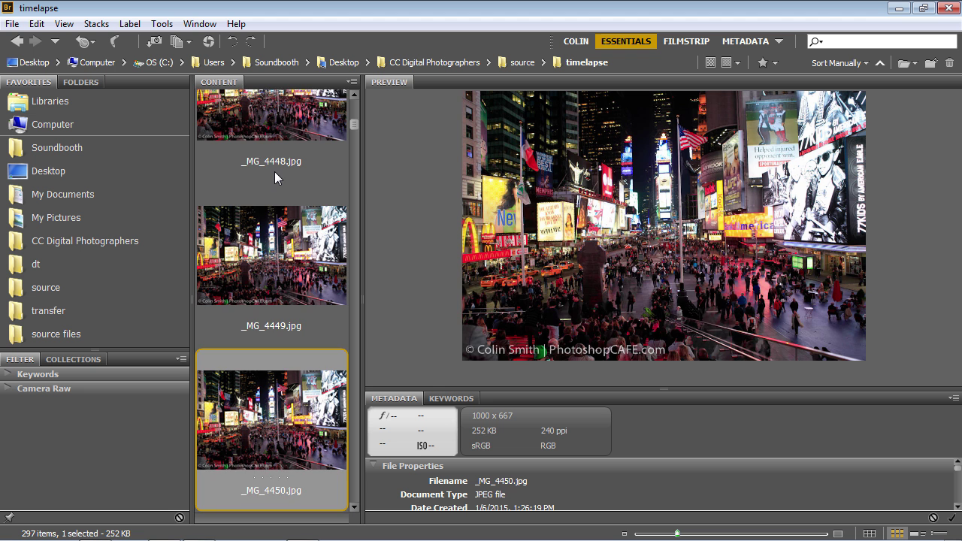
key(Up)
key(Up)
key(Up)
key(Up)
key(Up)
key(Up)
key(Up)
key(Up)
key(Up)
key(Up)
key(Up)
key(Up)
key(Up)
key(Up)
key(Up)
key(Up)
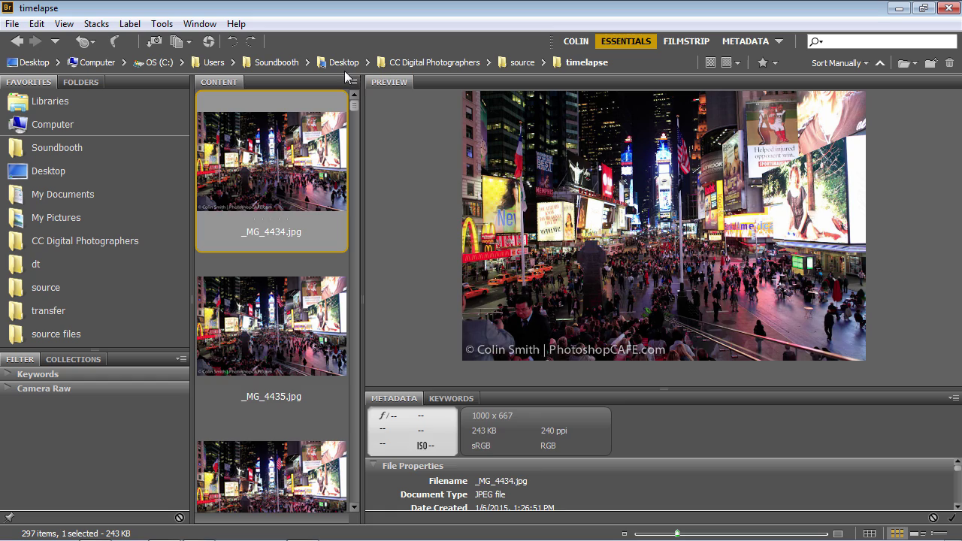
drag(364, 89, 834, 203)
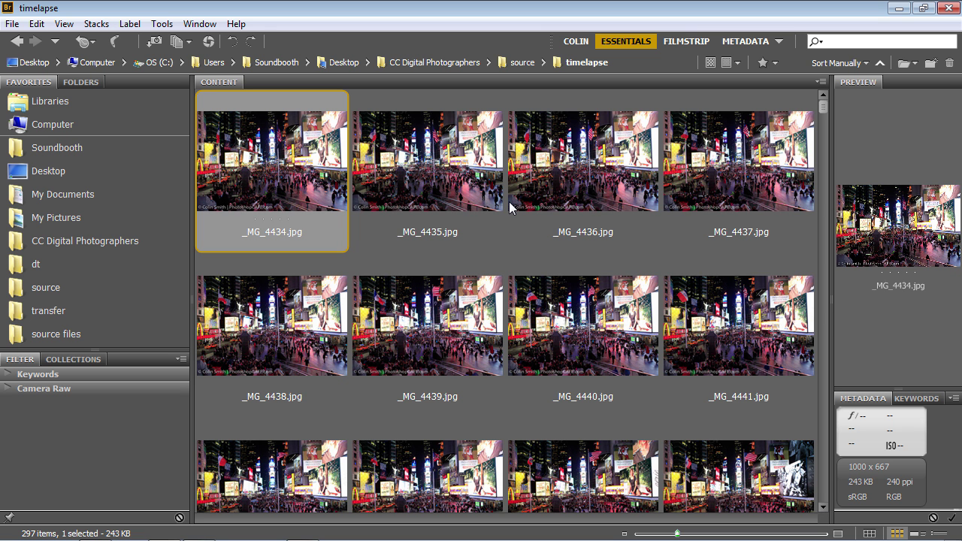
key(ctrl+a)
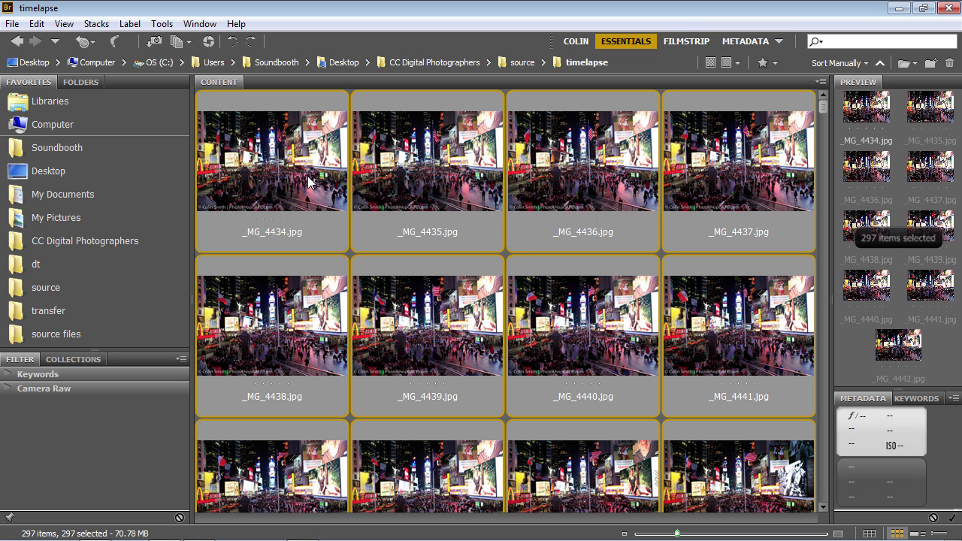
- Group the 297 selected photos with Stack > Group as Stack and enlarge the thumbnail
right_click(314, 149)
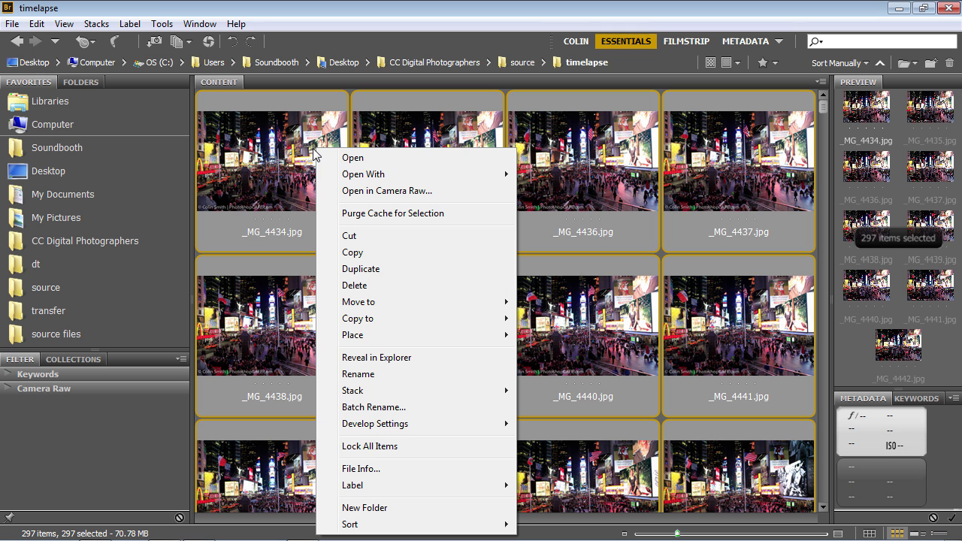
mouse_move(380, 392)
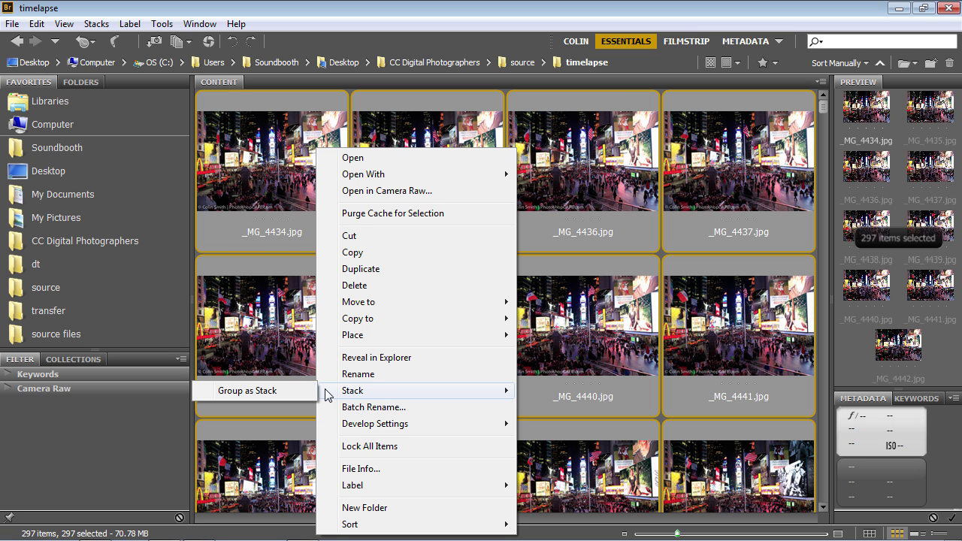
click(296, 390)
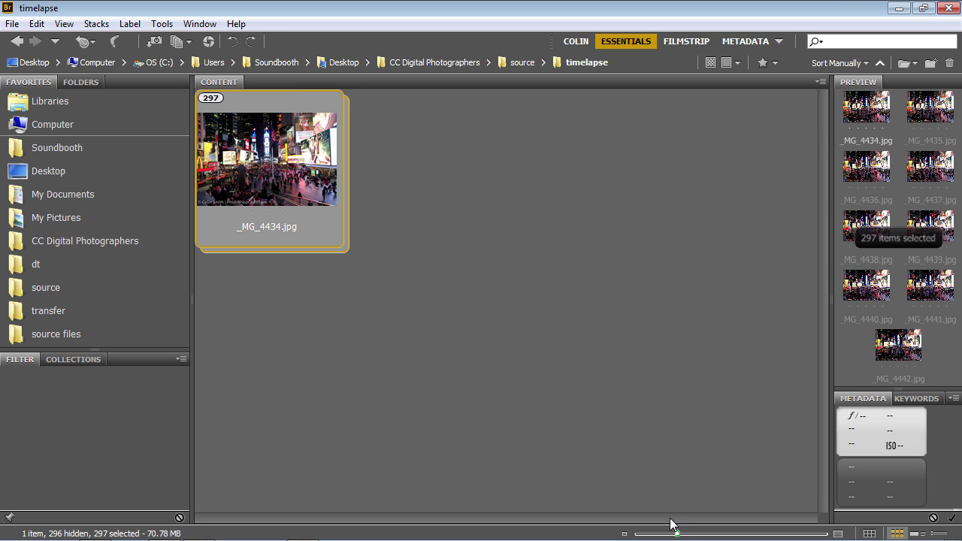
drag(678, 534, 767, 535)
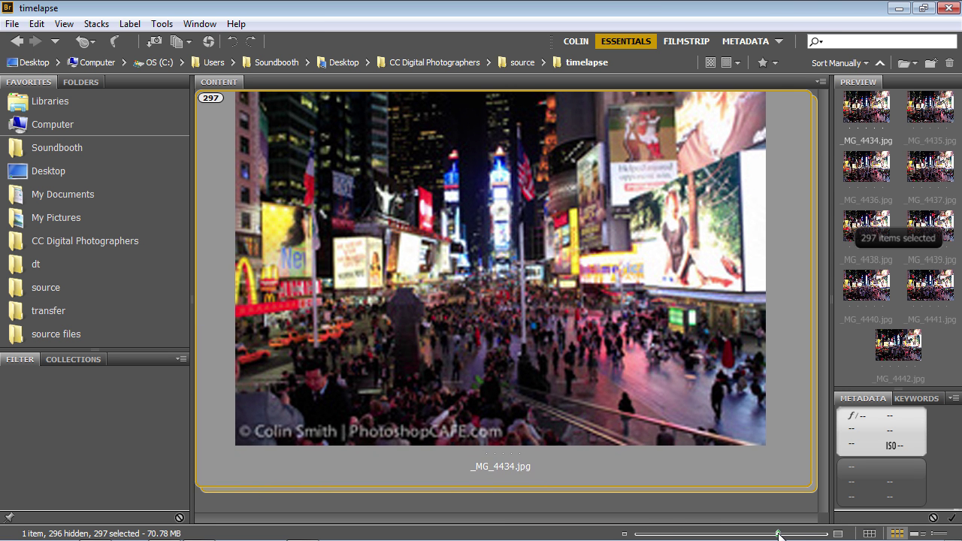
- Scrub the stack to _MG_4567, then play and stop its preview animation
mouse_move(693, 364)
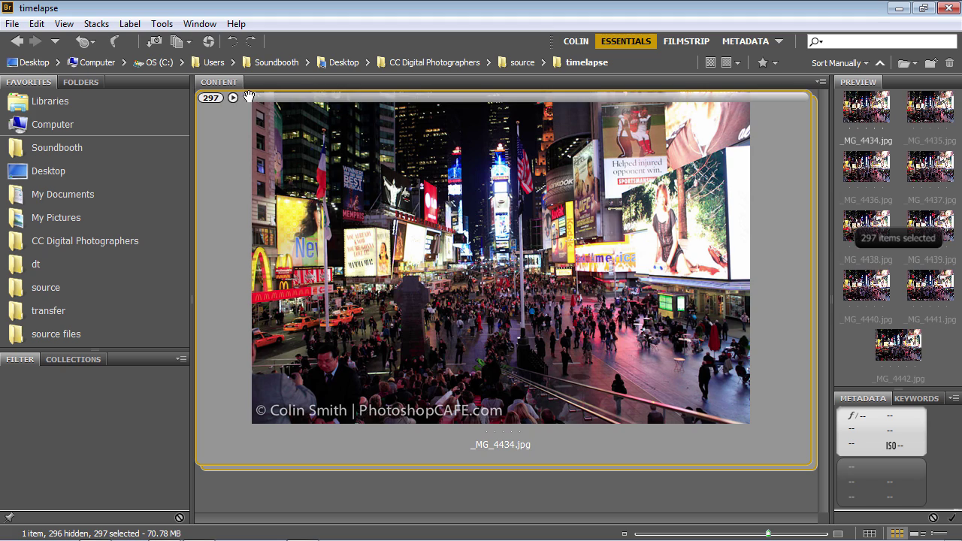
click(287, 98)
drag(287, 98, 248, 102)
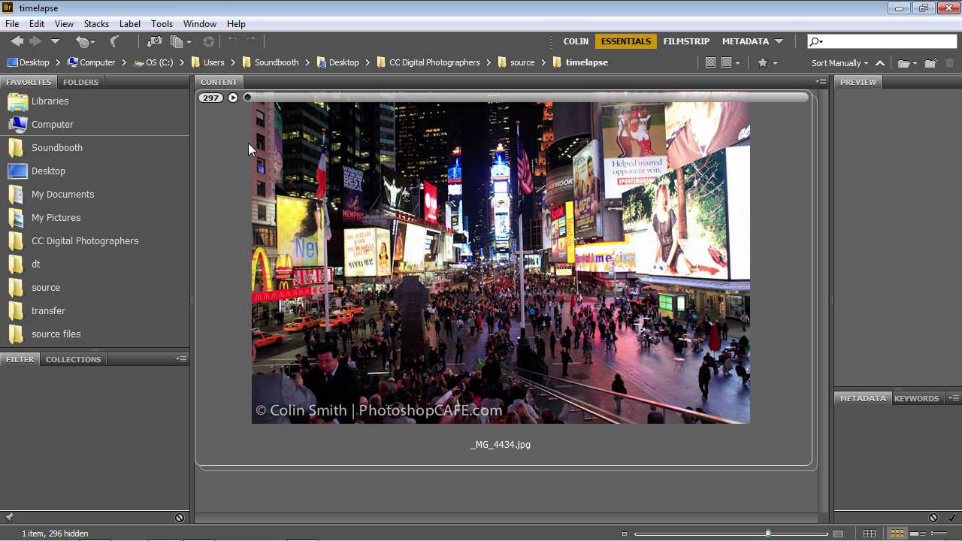
click(234, 100)
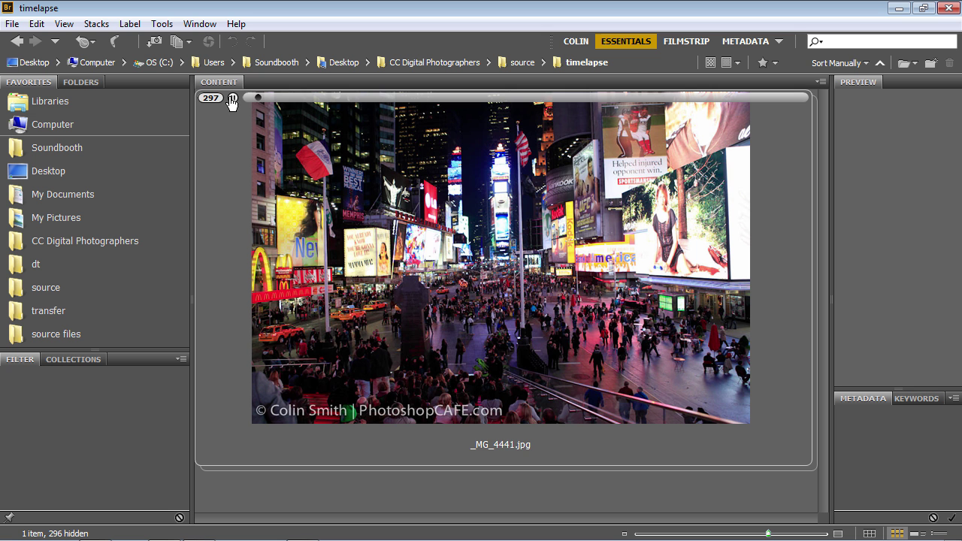
click(232, 100)
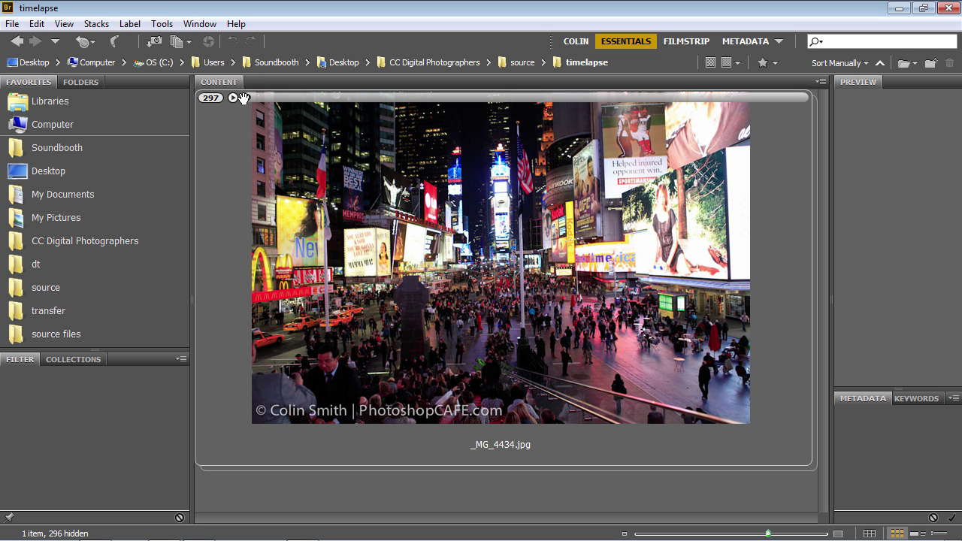
- Set the stack's frame rate to 24 and play the sequence at that speed
right_click(237, 101)
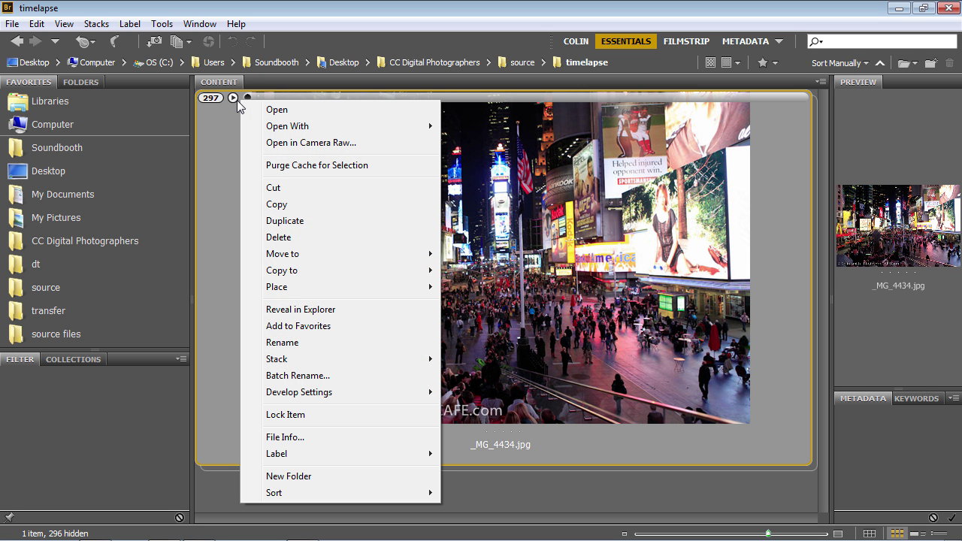
mouse_move(343, 369)
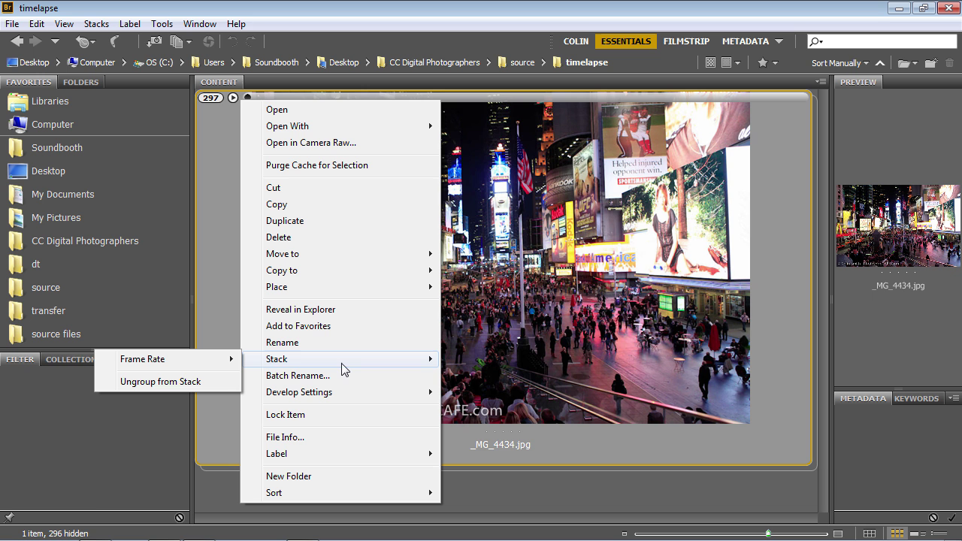
mouse_move(231, 369)
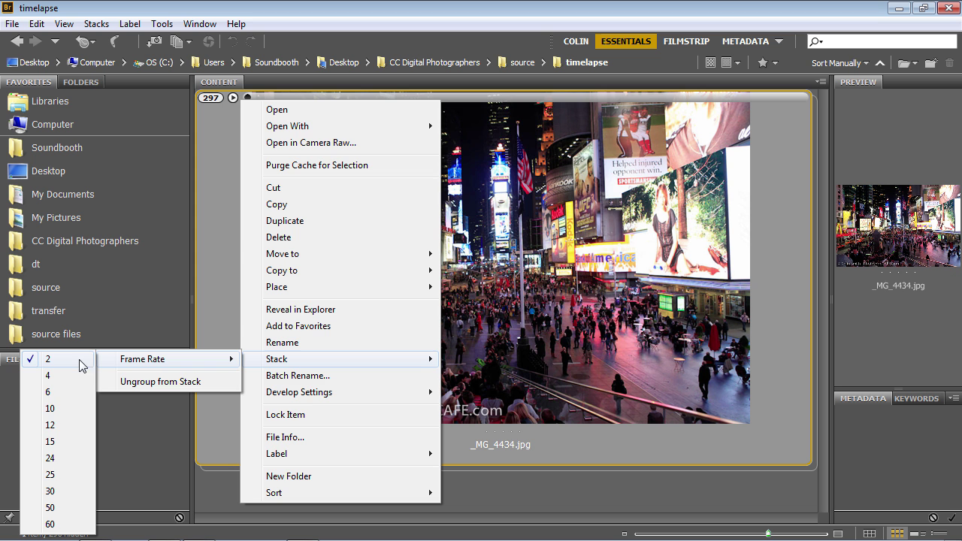
click(64, 464)
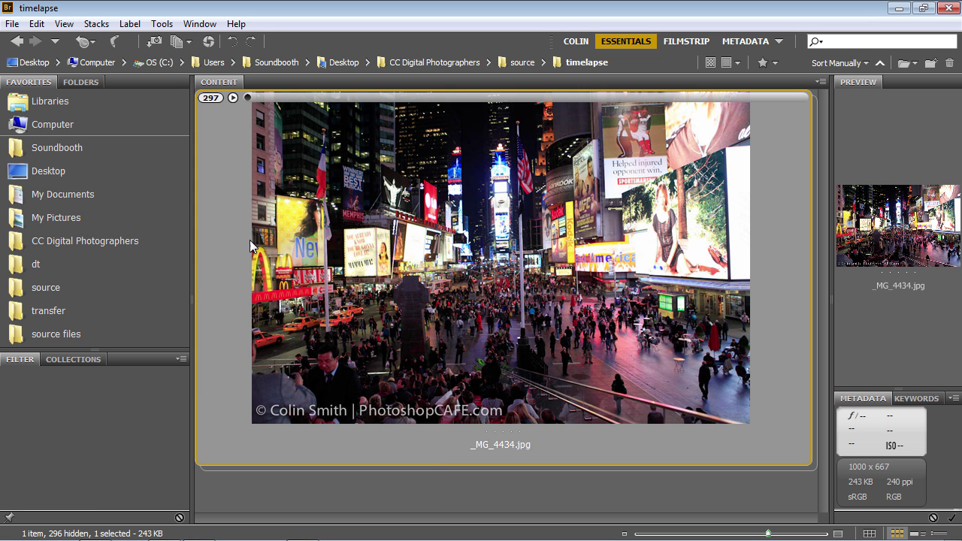
click(232, 100)
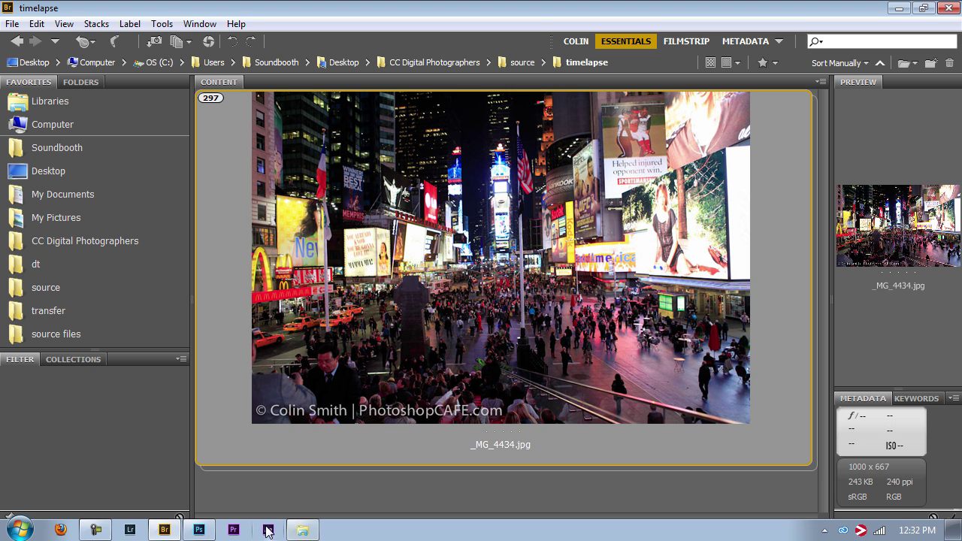
- Maximize Photoshop and browse into the timelapse folder in the File > Open dialog
click(200, 533)
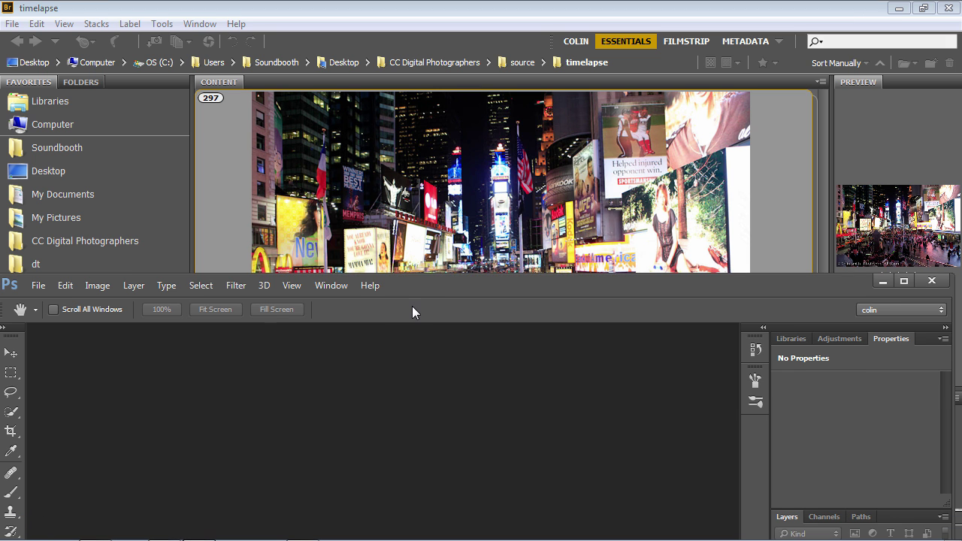
drag(424, 296, 376, 6)
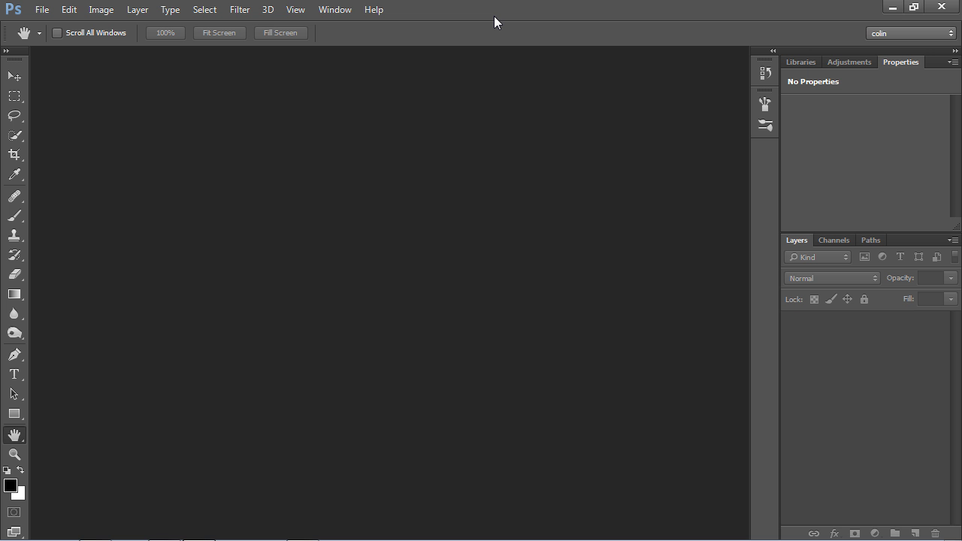
click(45, 10)
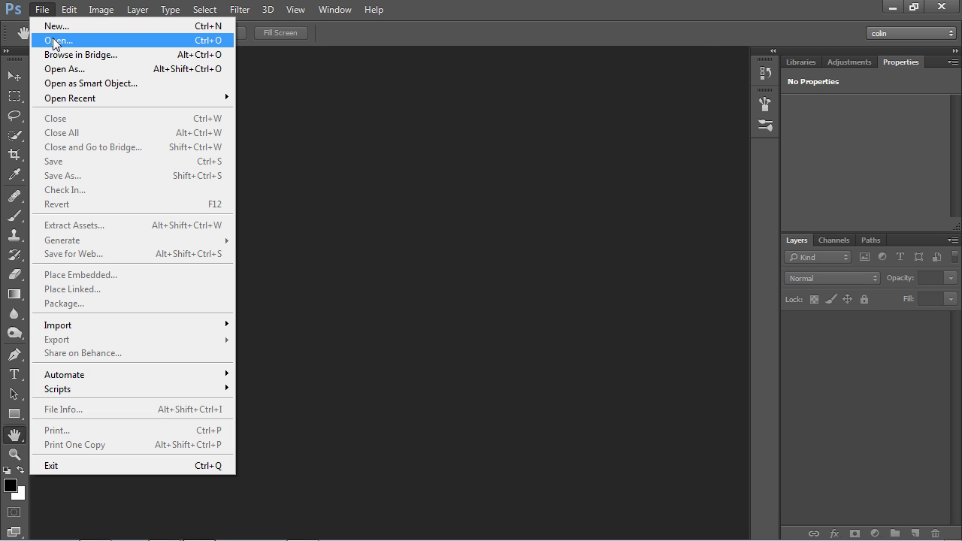
click(54, 43)
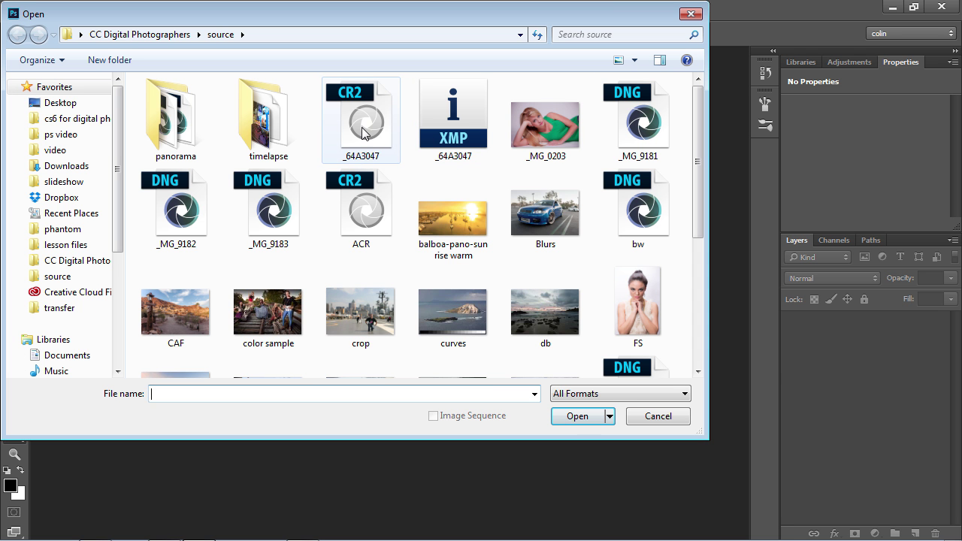
mouse_move(697, 133)
mouse_down()
mouse_move(690, 316)
mouse_move(683, 143)
mouse_up()
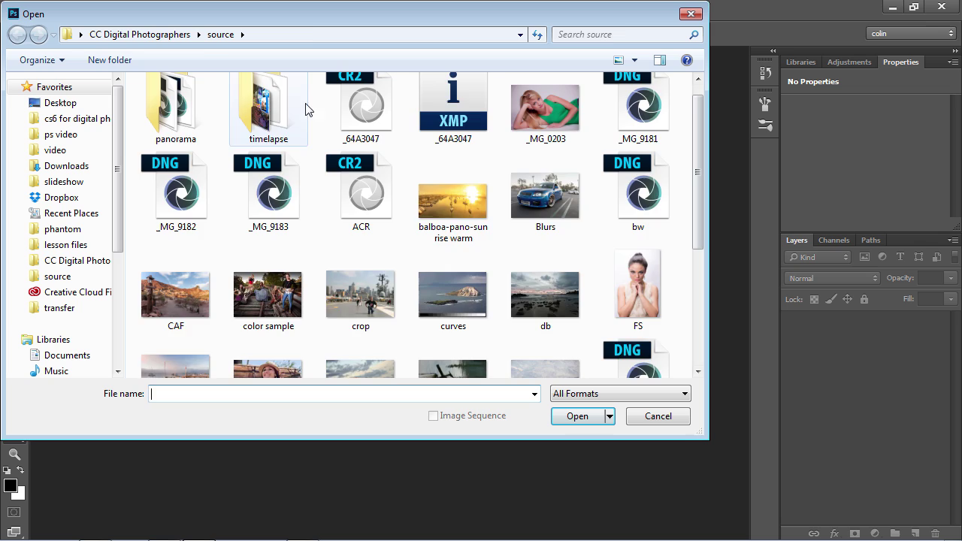
double_click(255, 96)
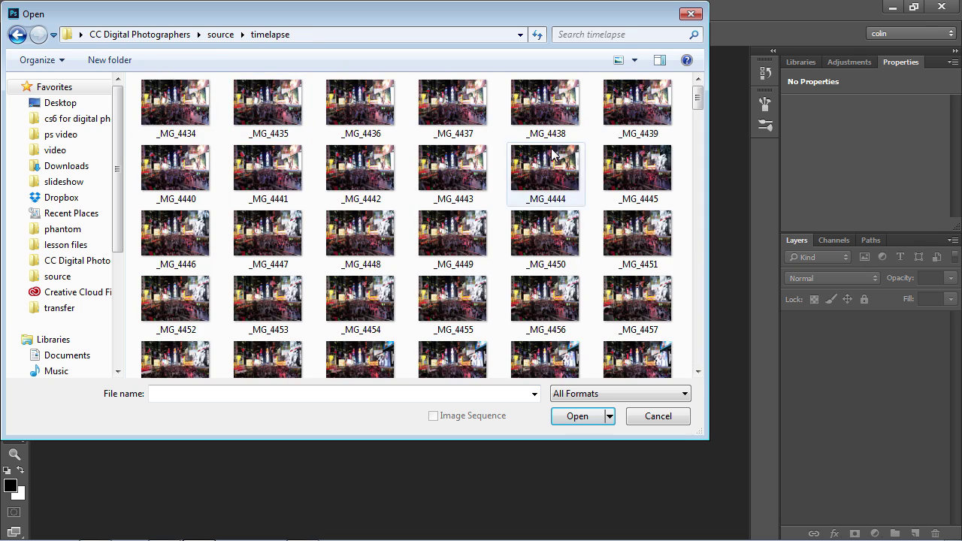
mouse_move(689, 106)
mouse_down()
mouse_move(703, 357)
mouse_move(699, 96)
mouse_up()
- Select _MG_4434 with Image Sequence ticked, then switch over to Adobe Bridge
click(194, 104)
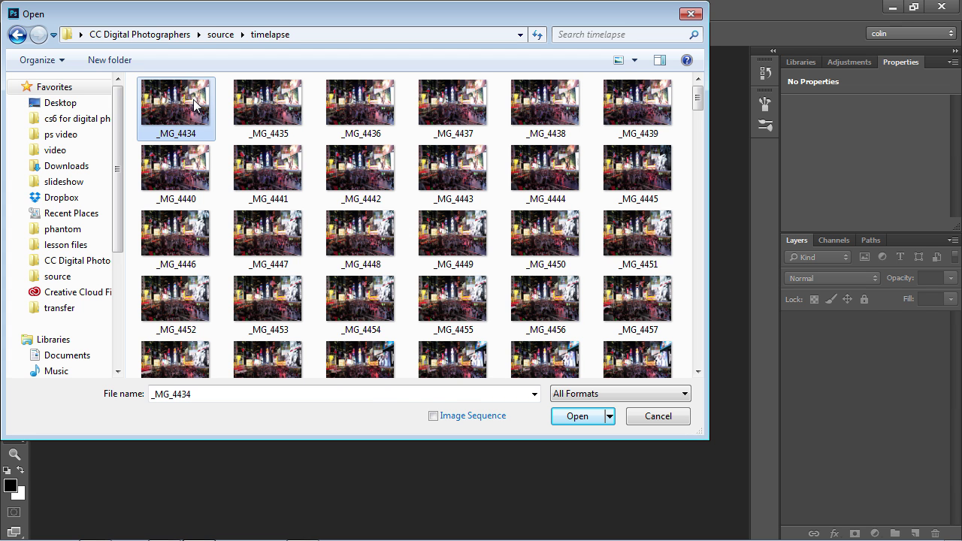
click(434, 417)
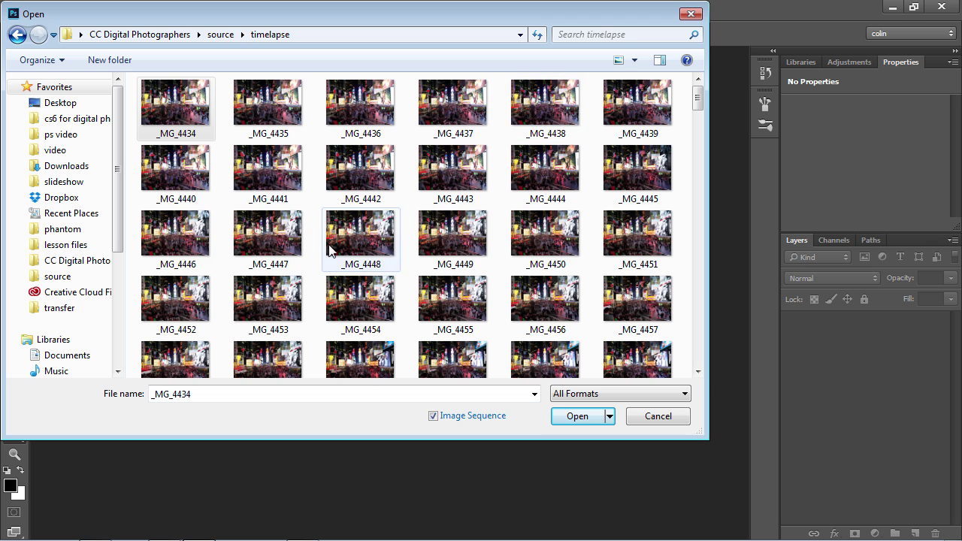
drag(695, 100, 718, 70)
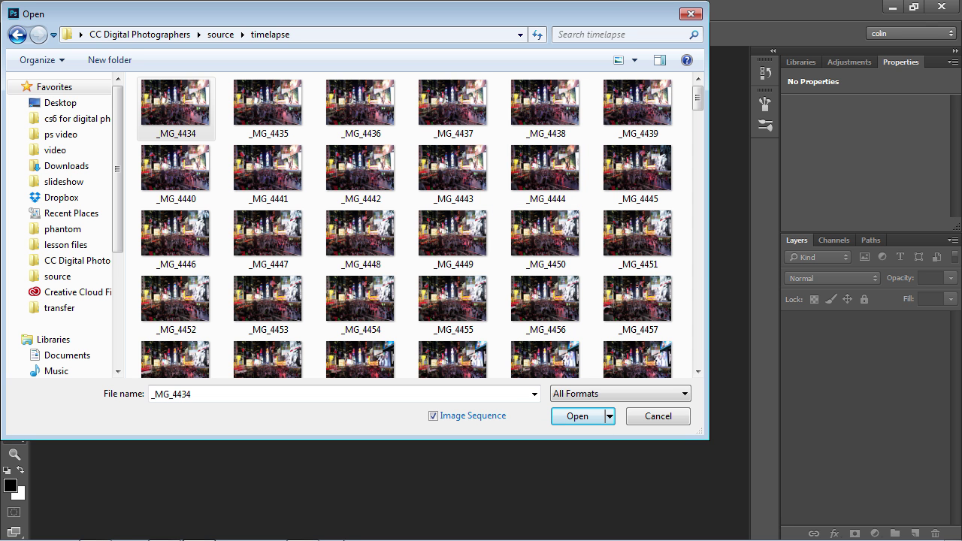
mouse_move(199, 533)
click(164, 530)
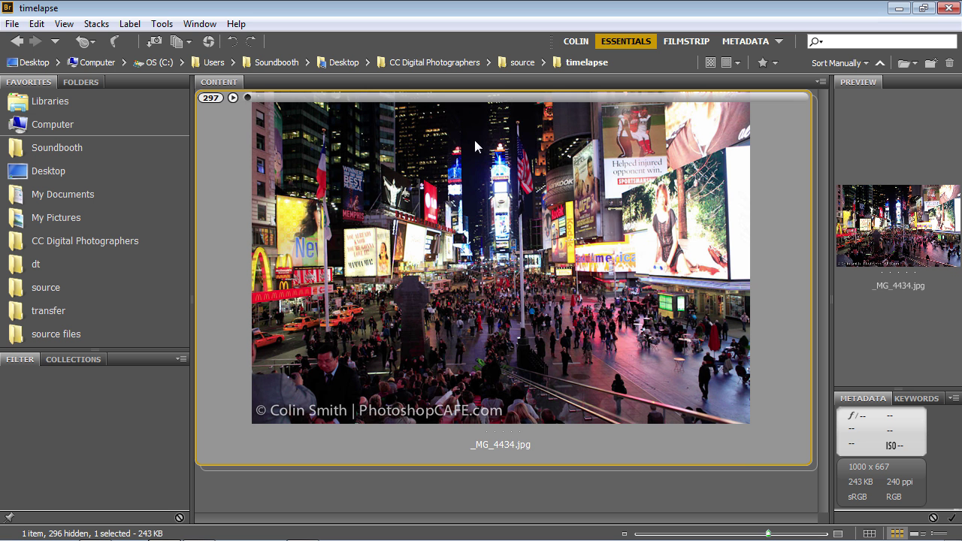
- Shrink the thumbnails, expand the stack, and ungroup the 297 photos from it
drag(767, 534, 696, 534)
click(211, 97)
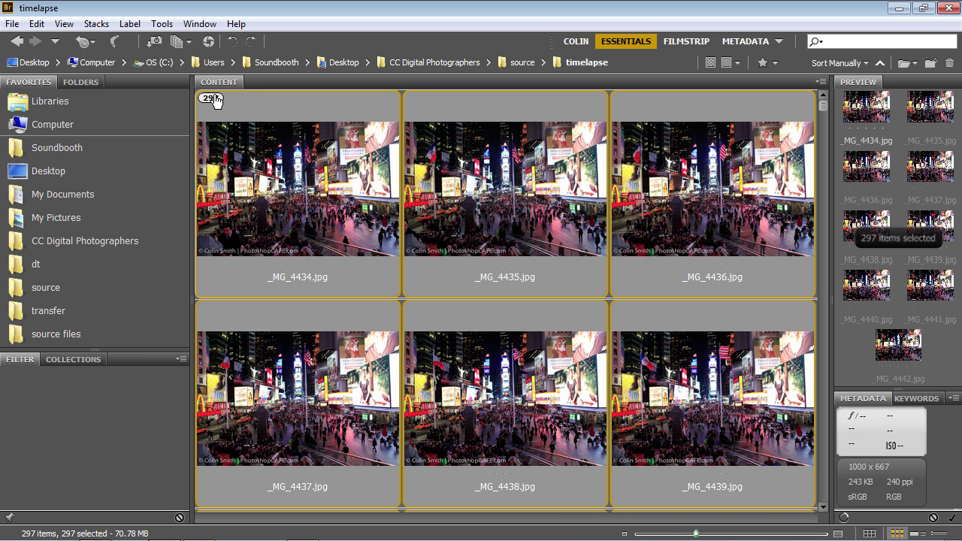
right_click(284, 141)
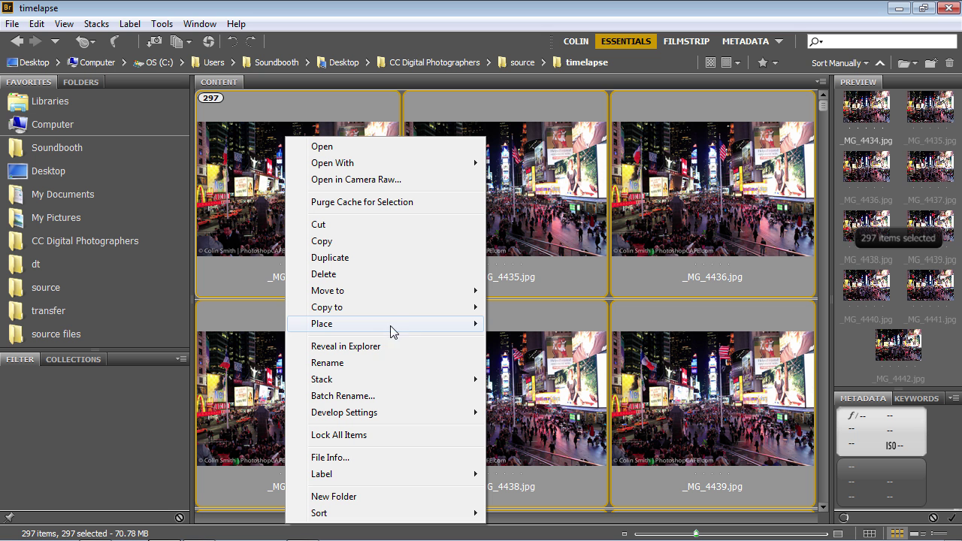
mouse_move(455, 383)
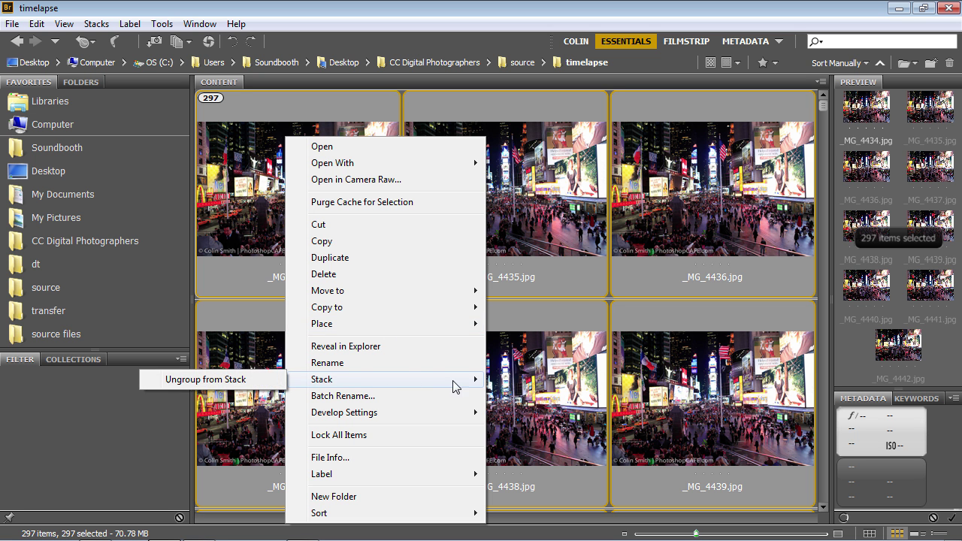
click(256, 382)
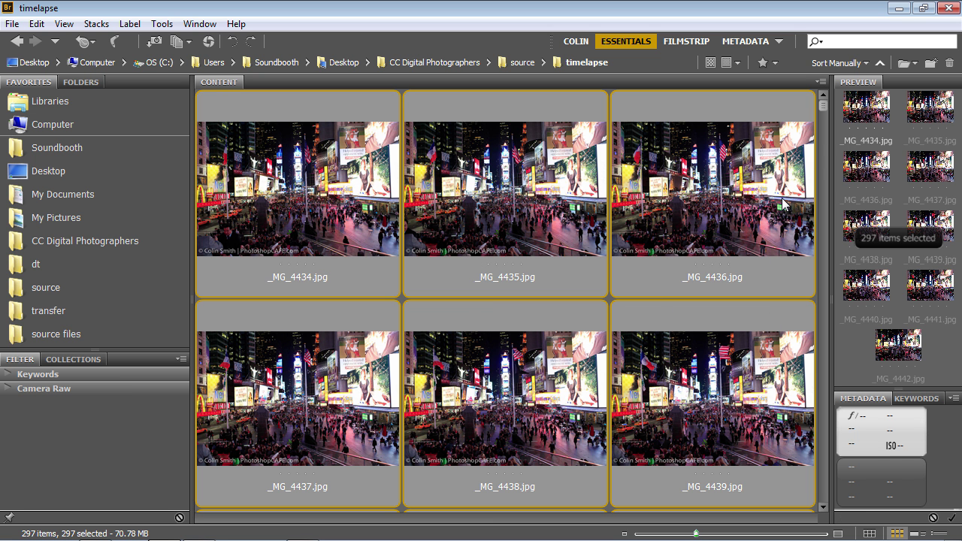
- Select all 297 unstacked photos and bring up the Batch Rename dialog
click(749, 237)
mouse_move(827, 106)
mouse_down()
mouse_move(819, 158)
mouse_move(816, 102)
mouse_up()
click(380, 207)
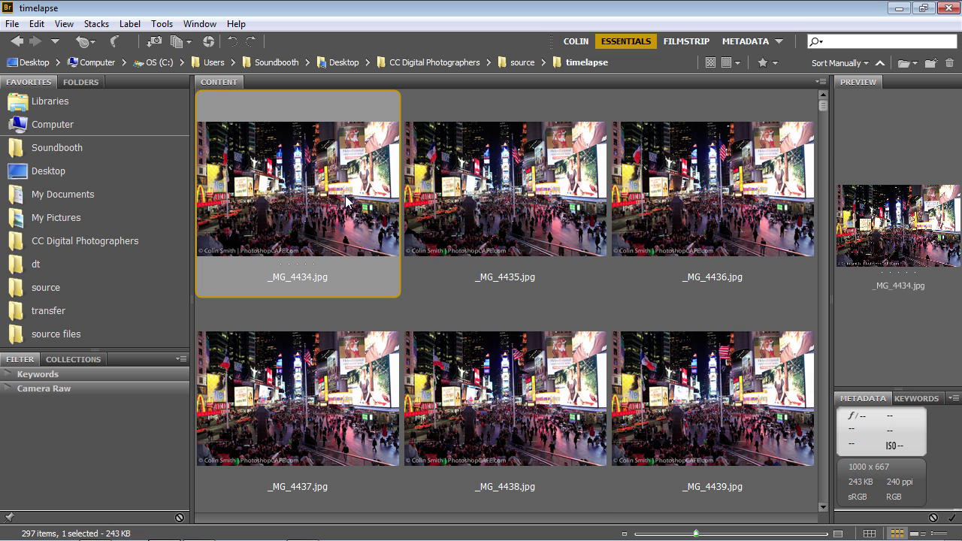
key(ctrl+a)
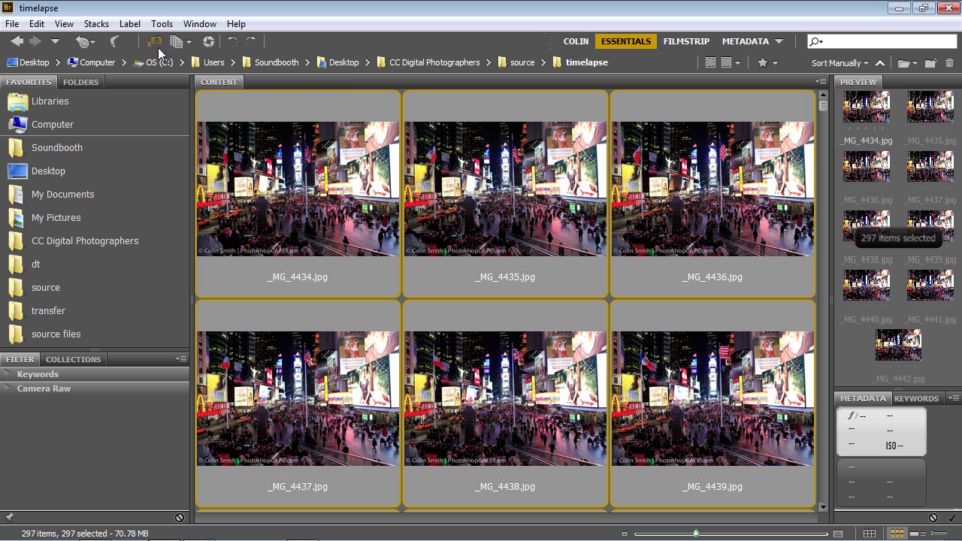
click(189, 42)
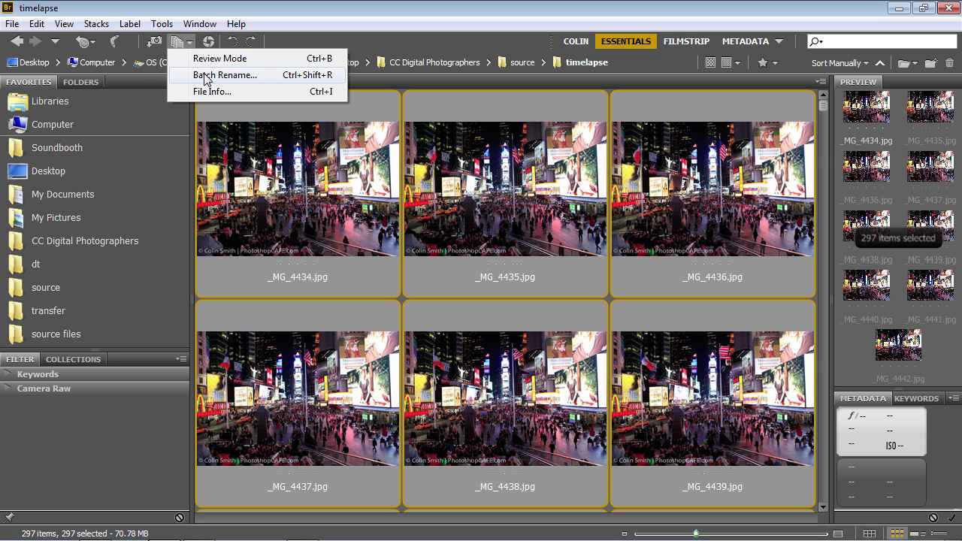
key(ctrl+shift+r)
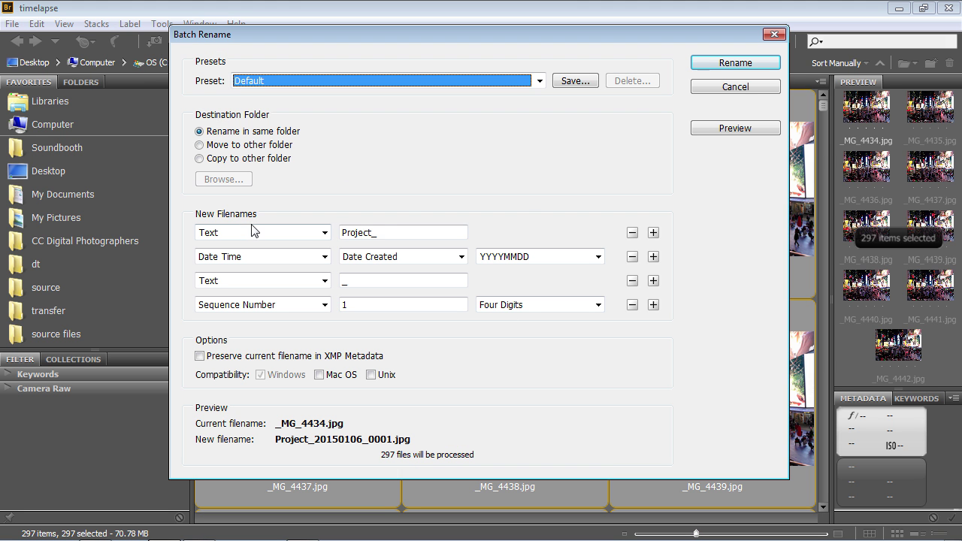
- Try a 'tielapseny' prefix with a three-digit sequence number from 001, then cancel the rename
double_click(396, 233)
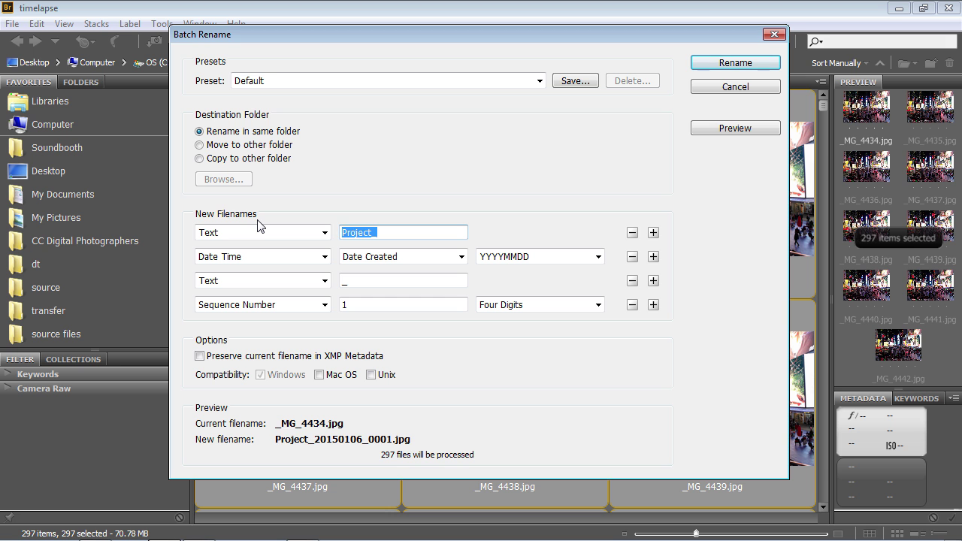
text(tielap)
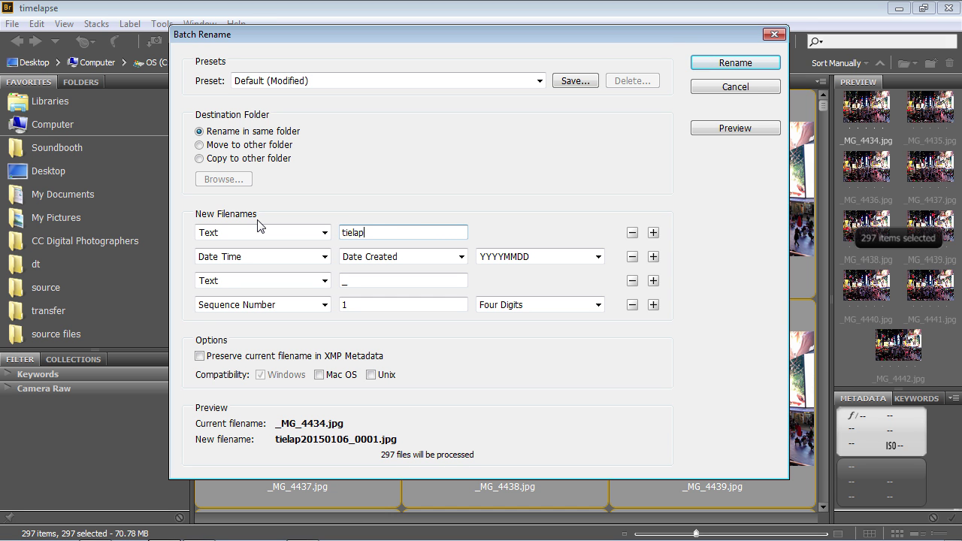
text(seny)
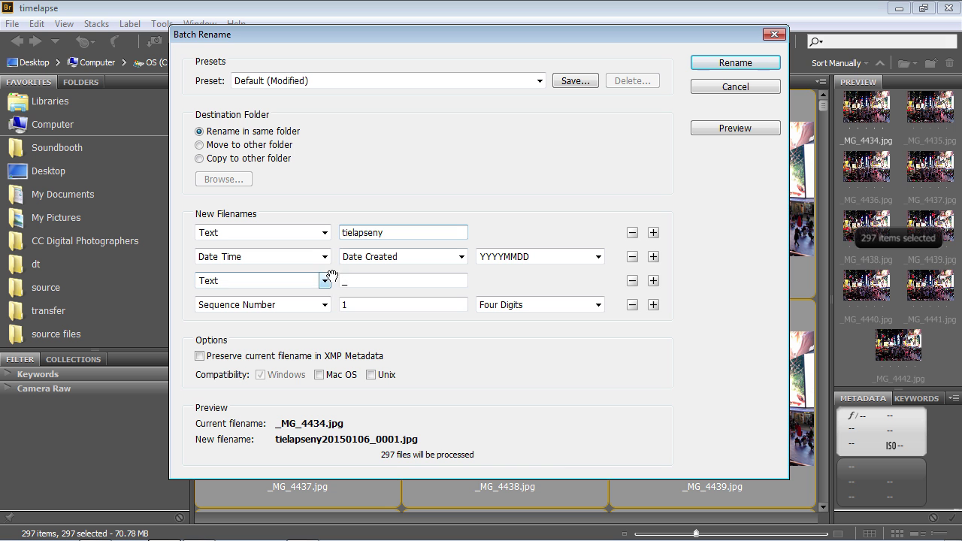
click(631, 257)
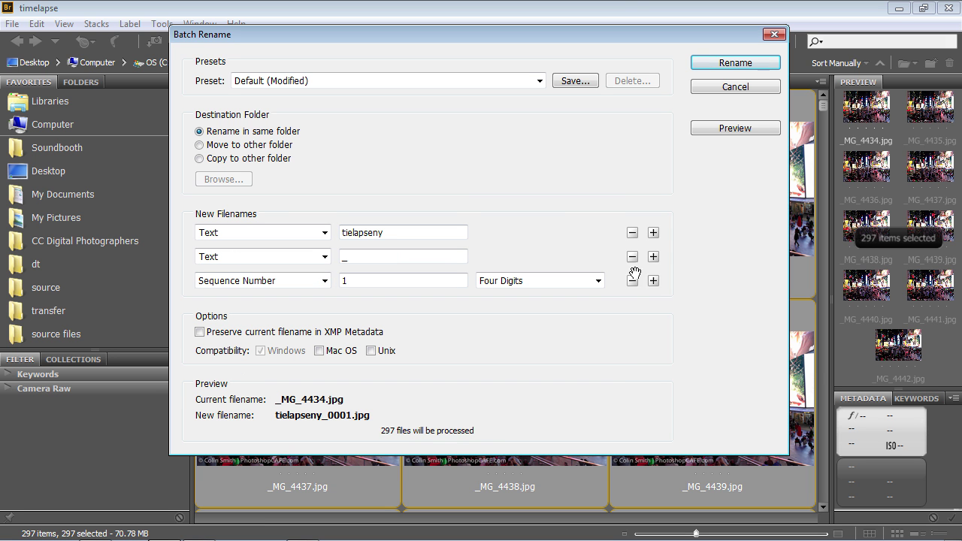
click(634, 282)
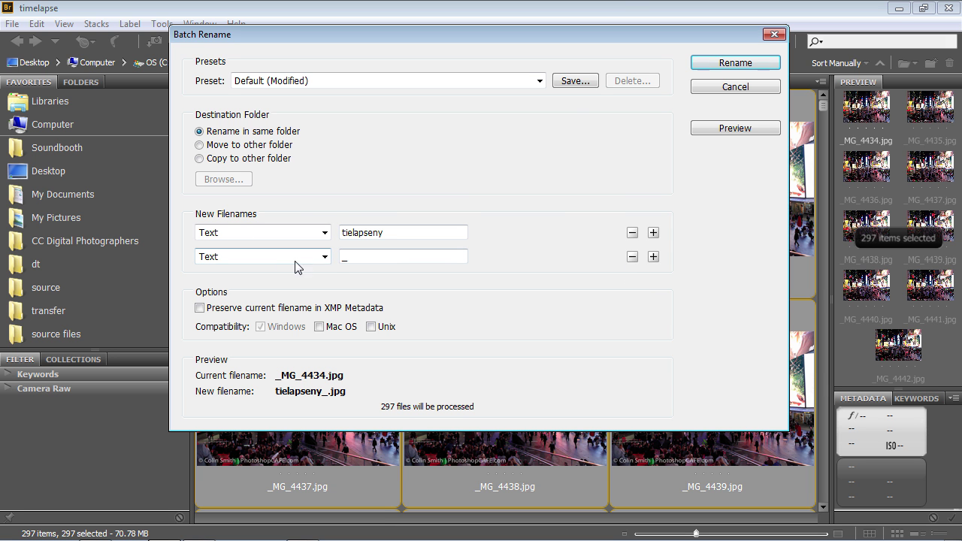
click(325, 257)
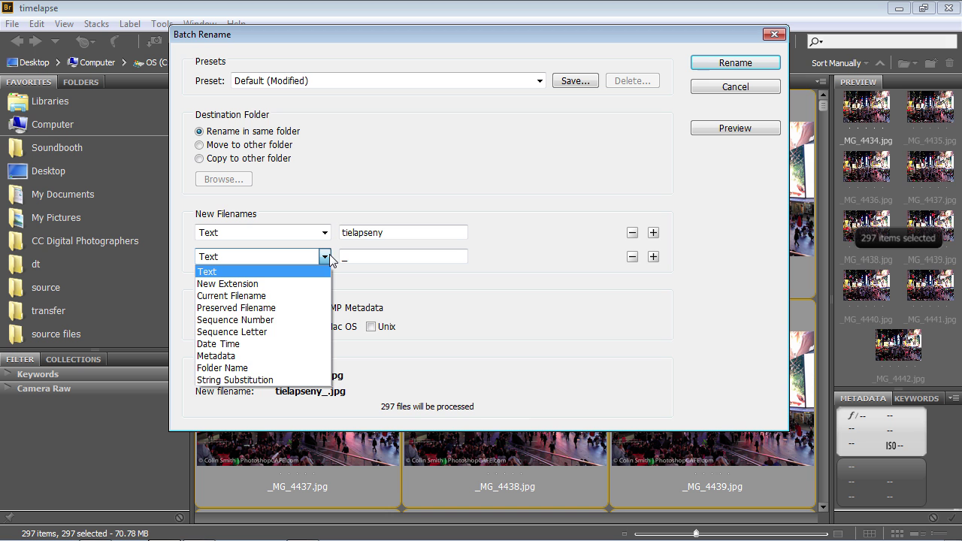
click(248, 319)
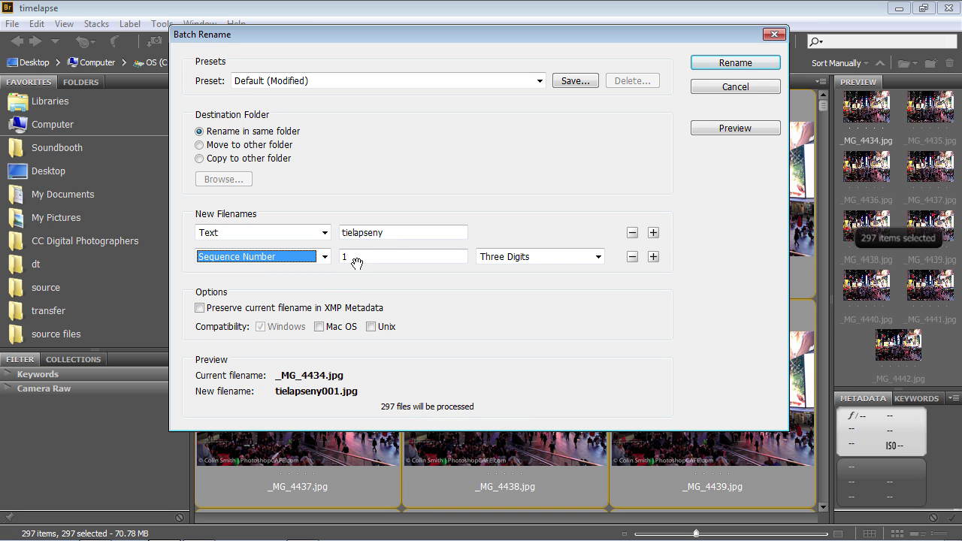
key(Tab)
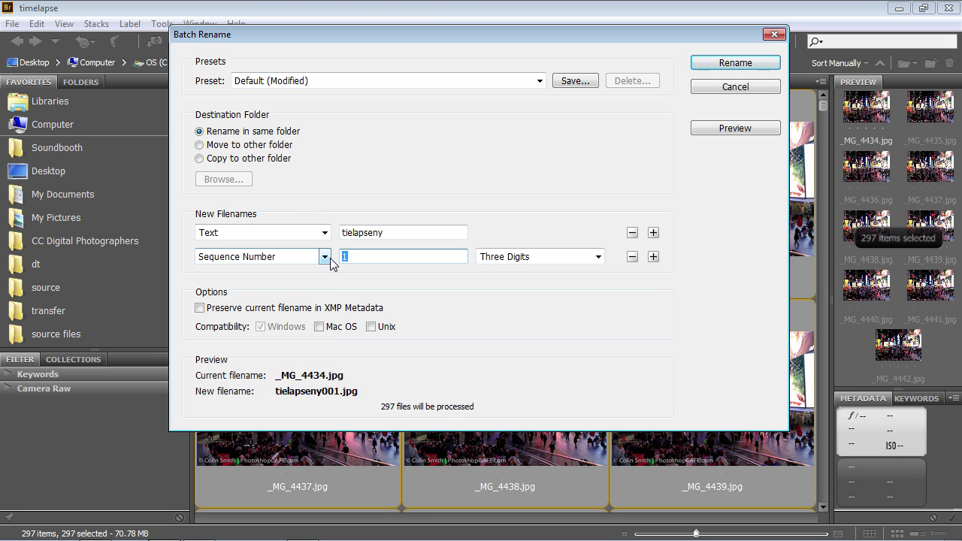
text(001)
click(545, 257)
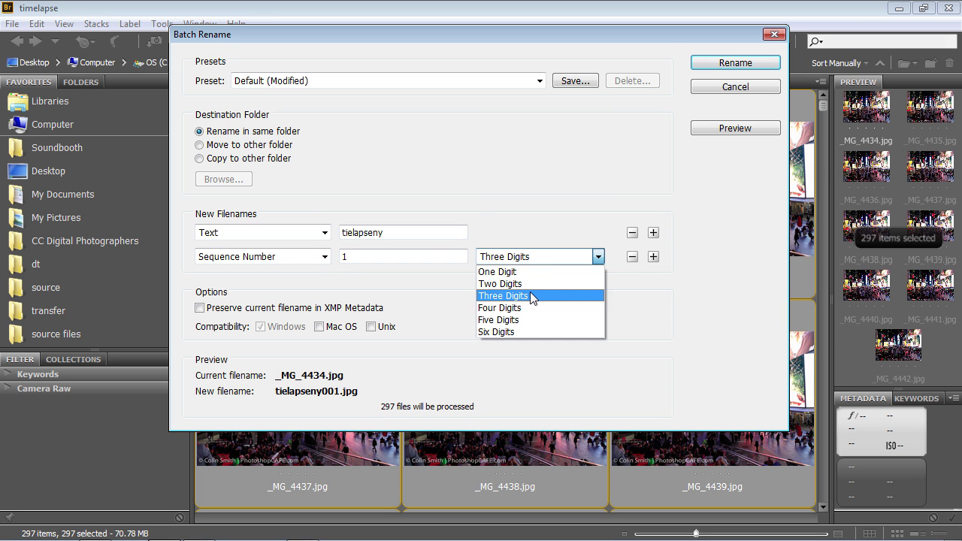
click(530, 296)
key(shift+Tab)
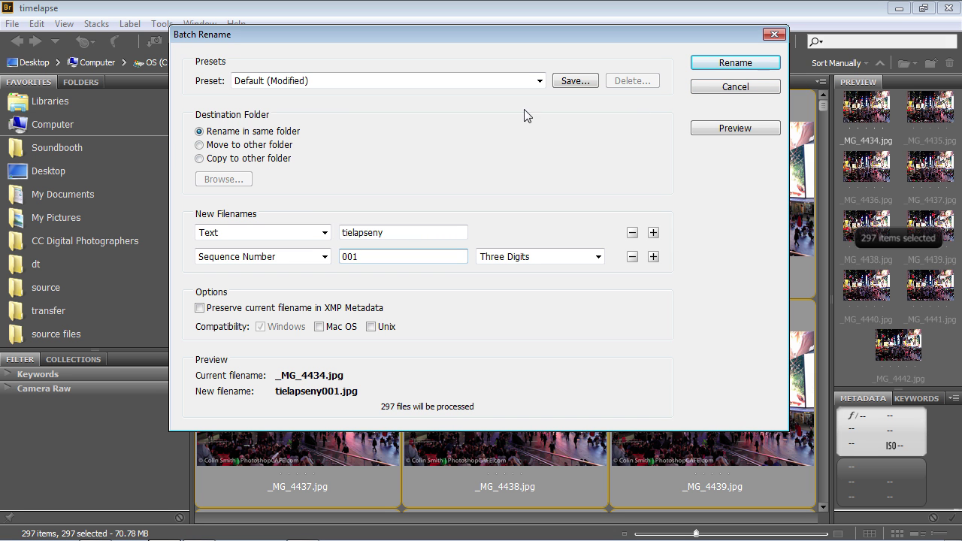
click(723, 89)
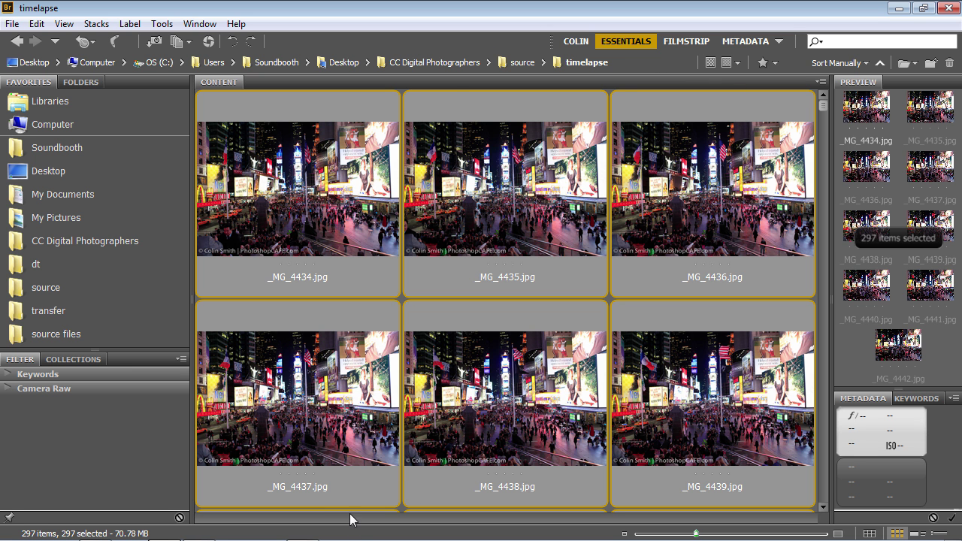
- Open _MG_4434 from the timelapse folder with Image Sequence checked
mouse_move(349, 538)
click(199, 530)
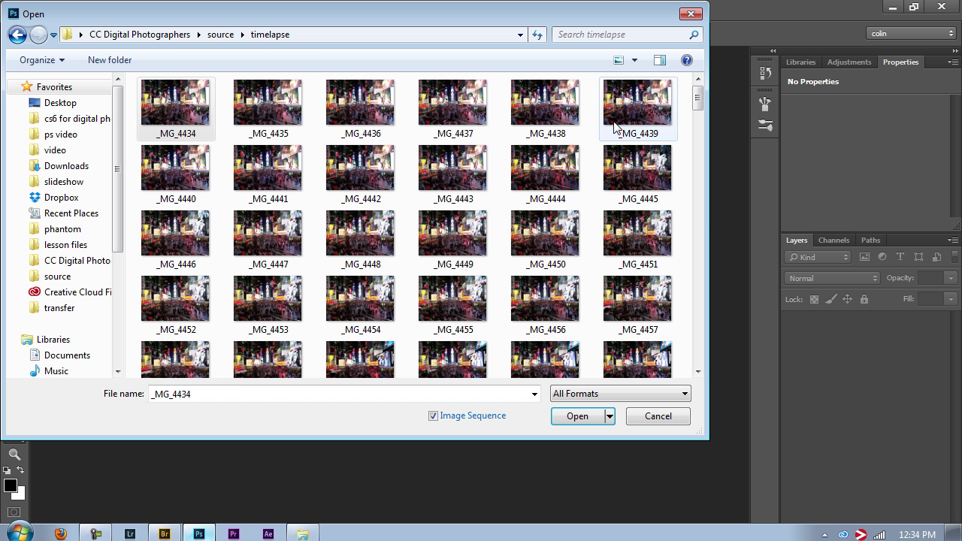
drag(345, 14, 374, 30)
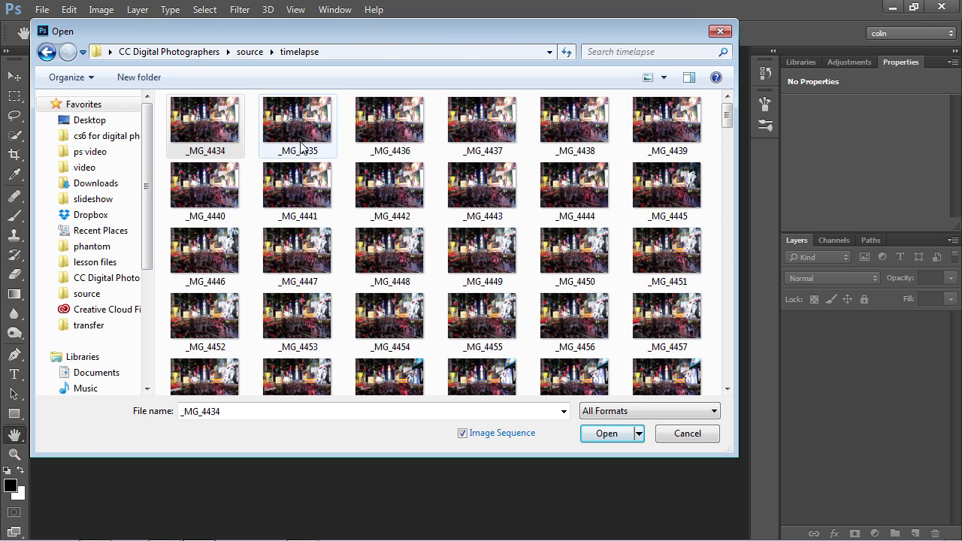
click(514, 434)
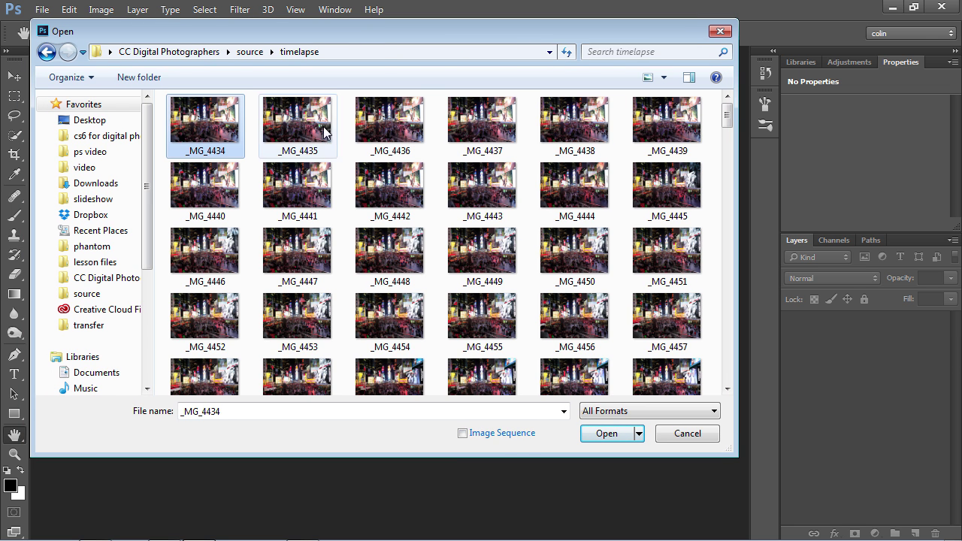
click(514, 436)
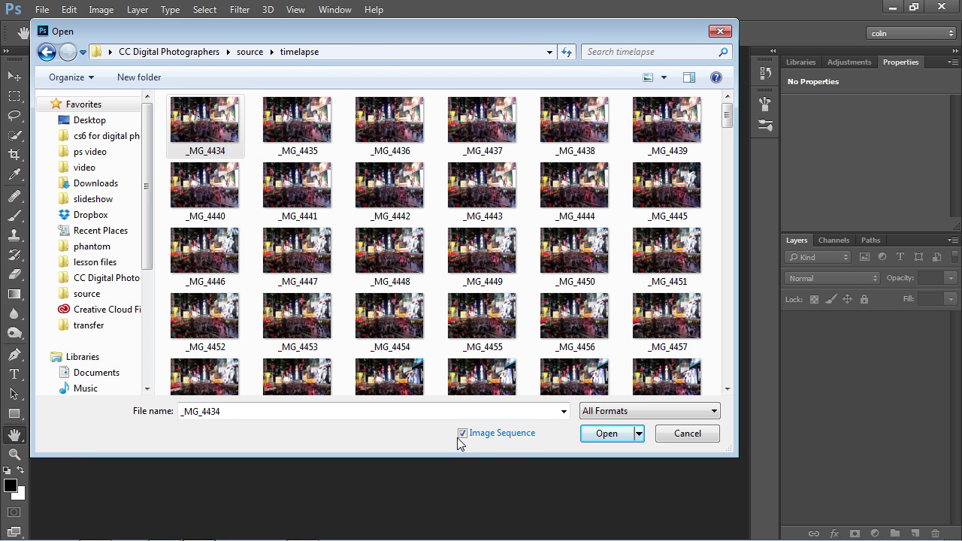
click(624, 445)
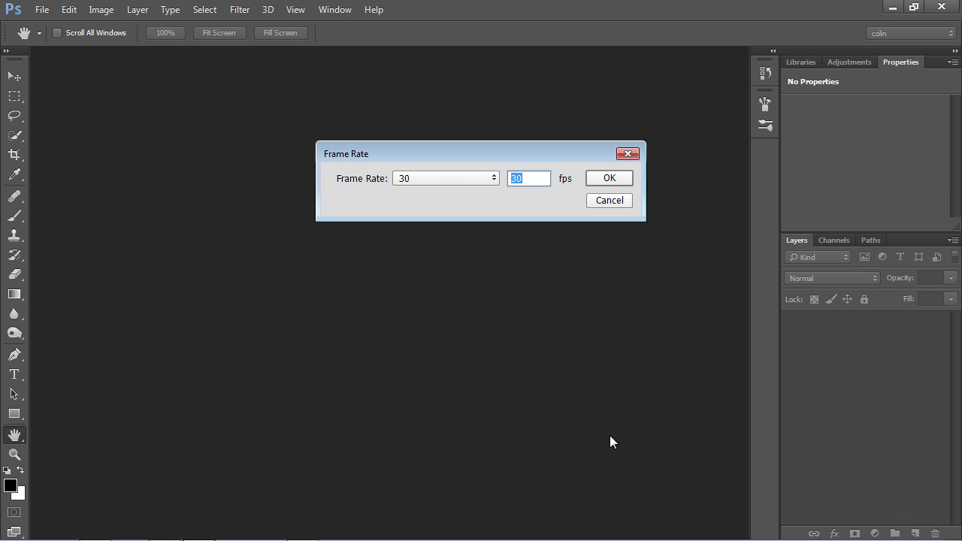
- Set the image sequence frame rate to 24 fps and confirm
click(439, 177)
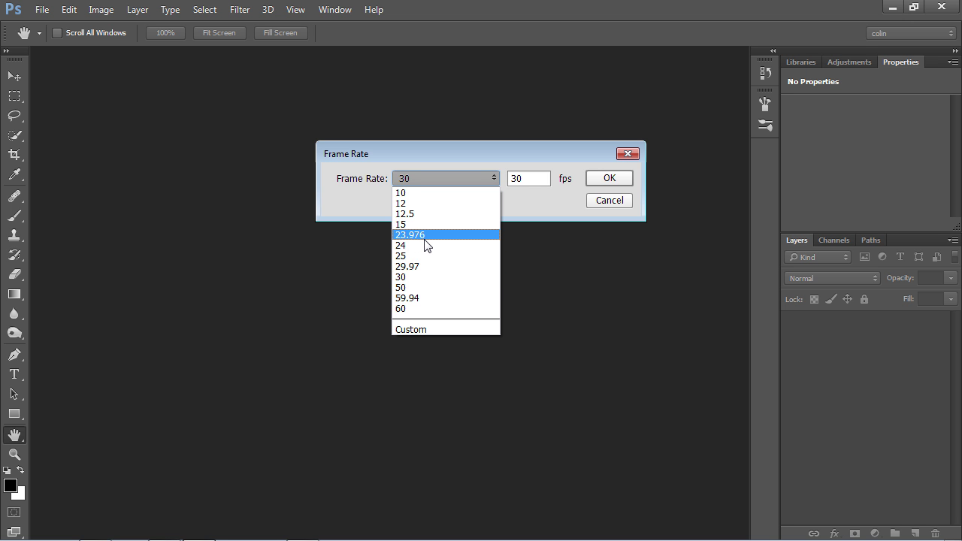
click(422, 244)
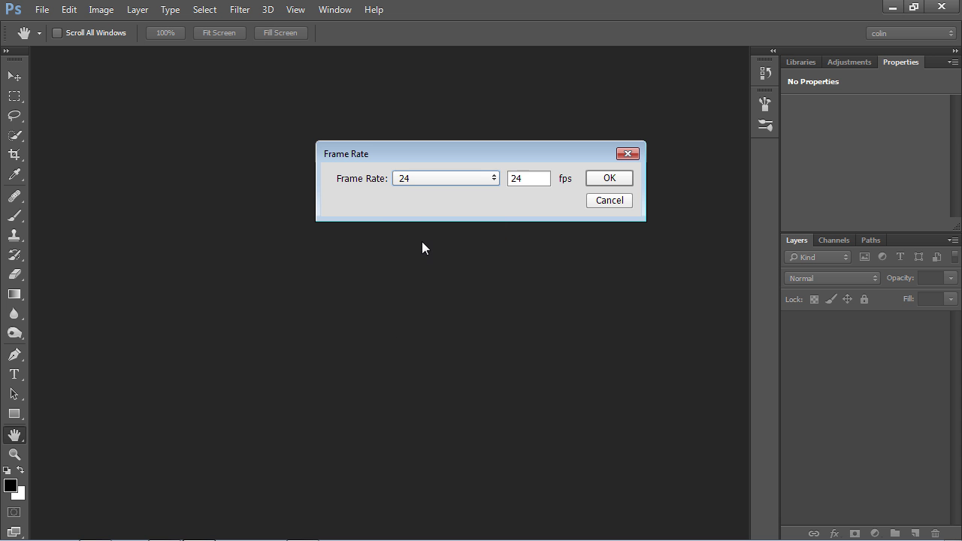
click(603, 179)
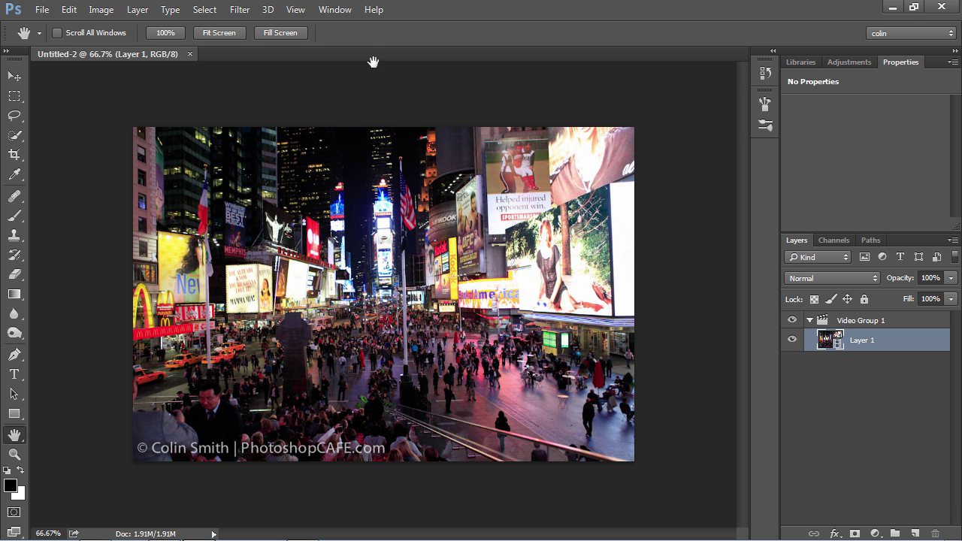
- Show the Timeline panel, close Swatches, and play the time-lapse to 0:00:12:08
click(336, 13)
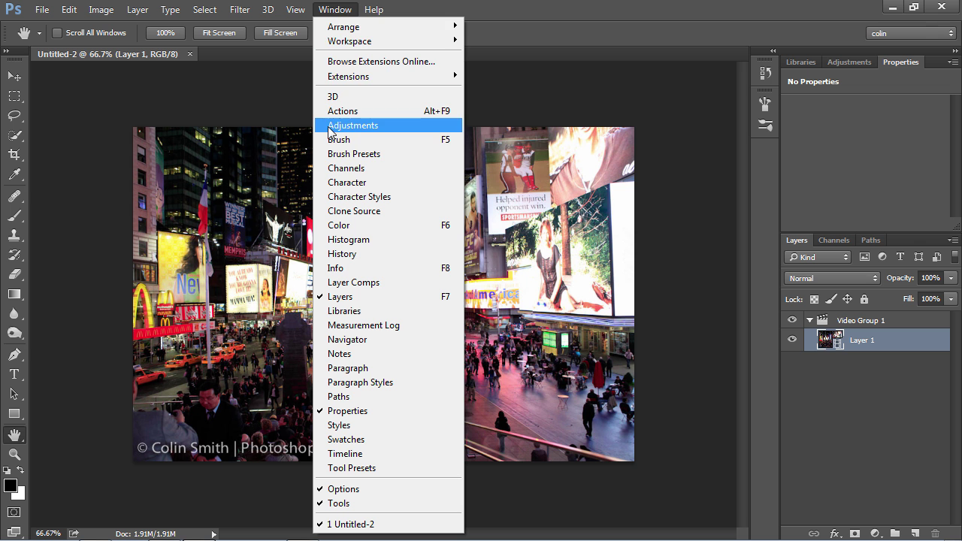
click(351, 442)
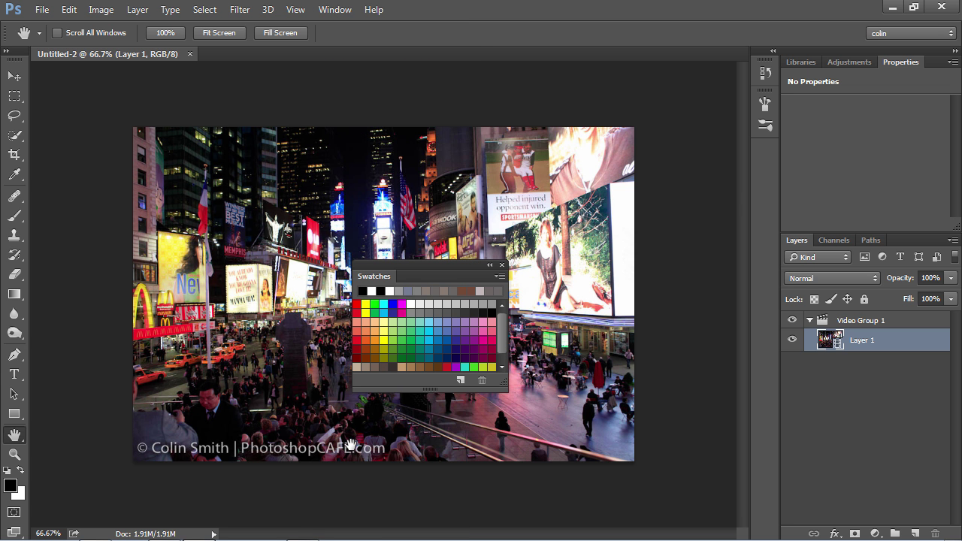
click(335, 9)
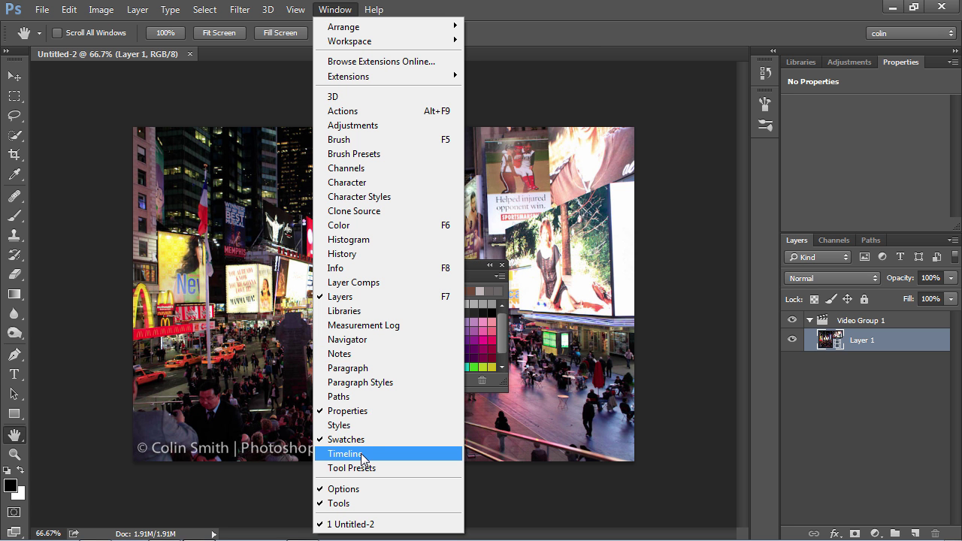
click(361, 455)
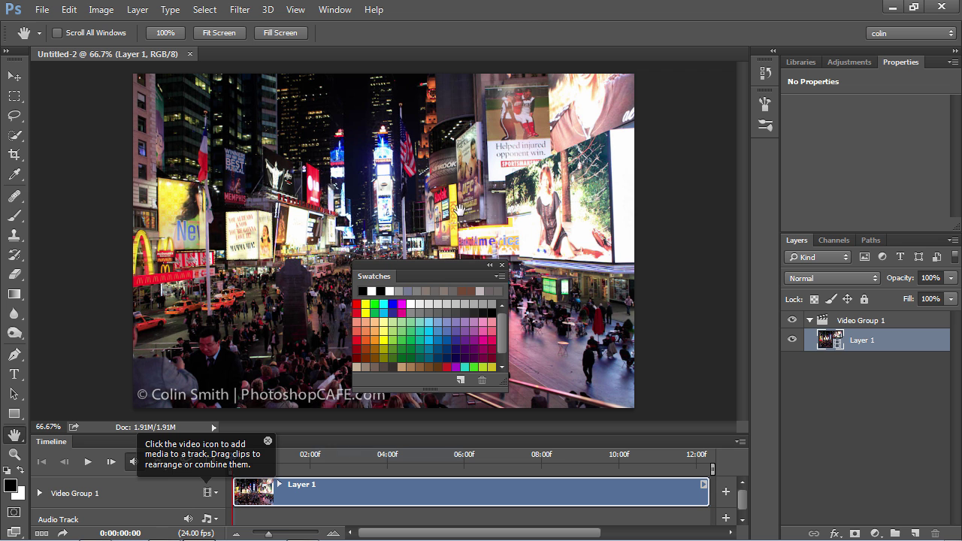
click(503, 266)
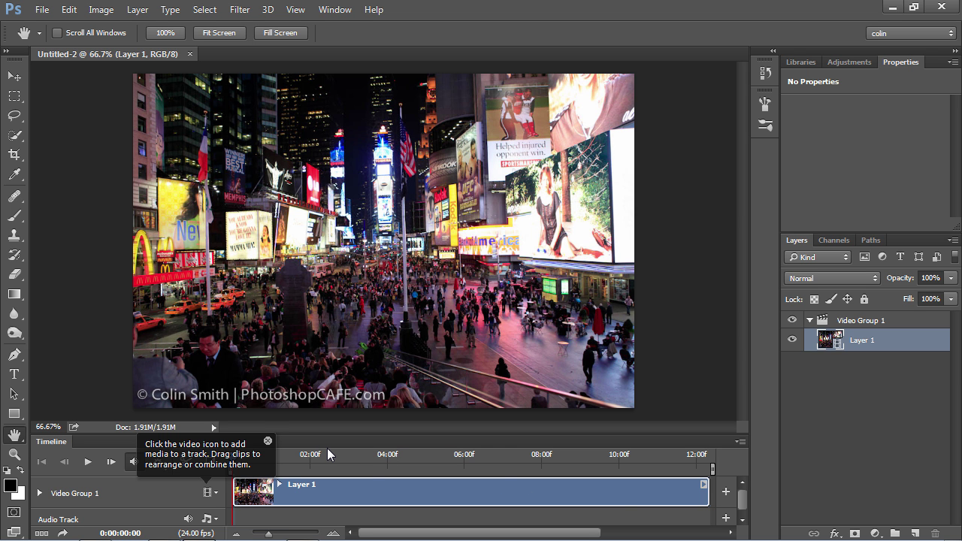
key(space)
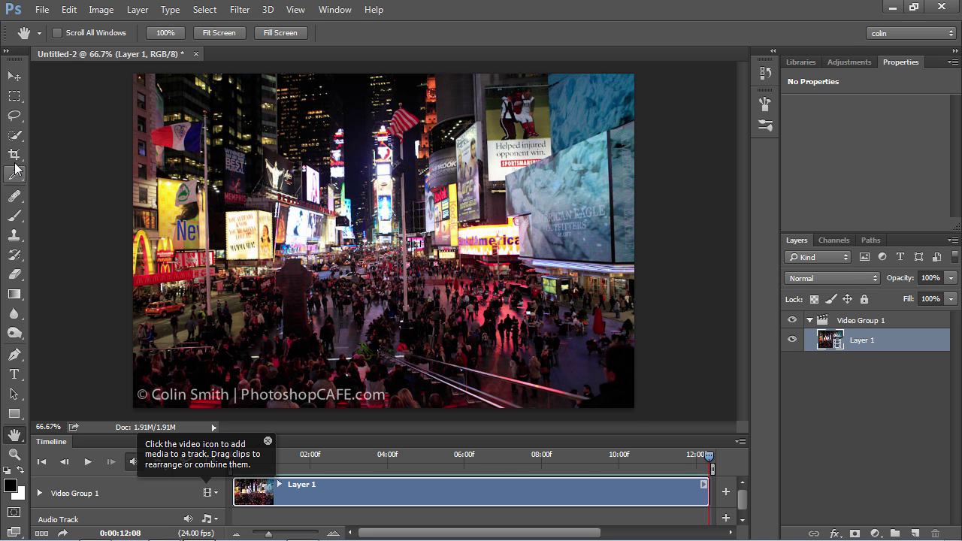
- Open File > Export > Render Video for Untitled-2 and move the dialog aside
click(42, 9)
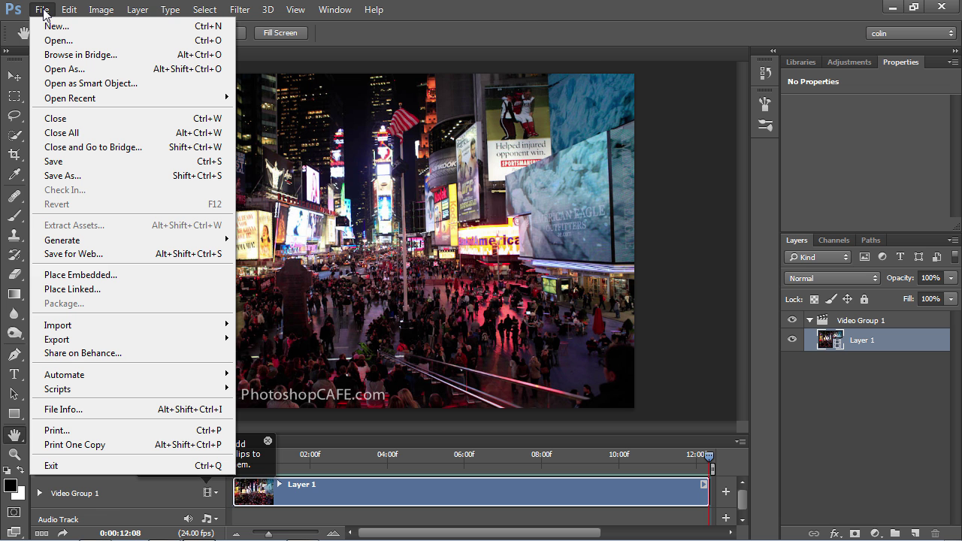
mouse_move(113, 339)
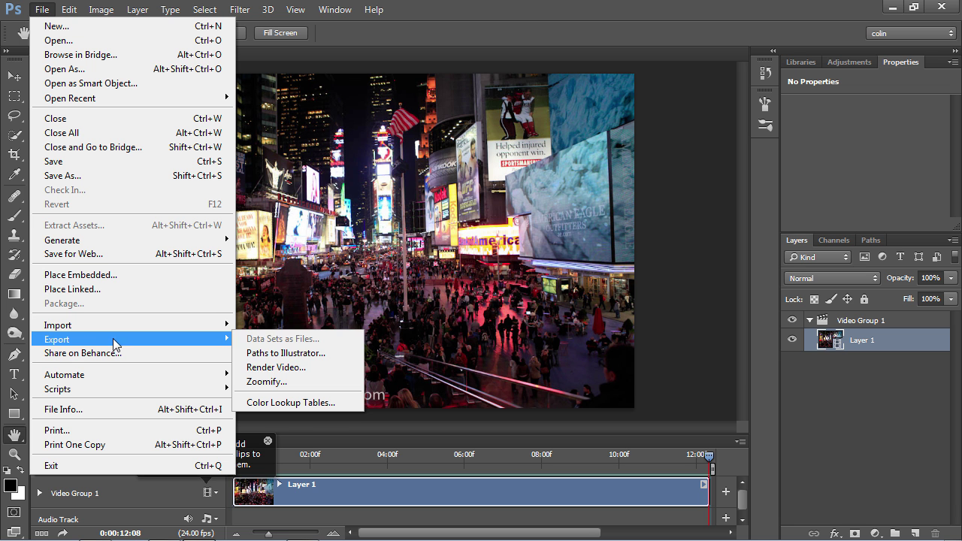
click(319, 368)
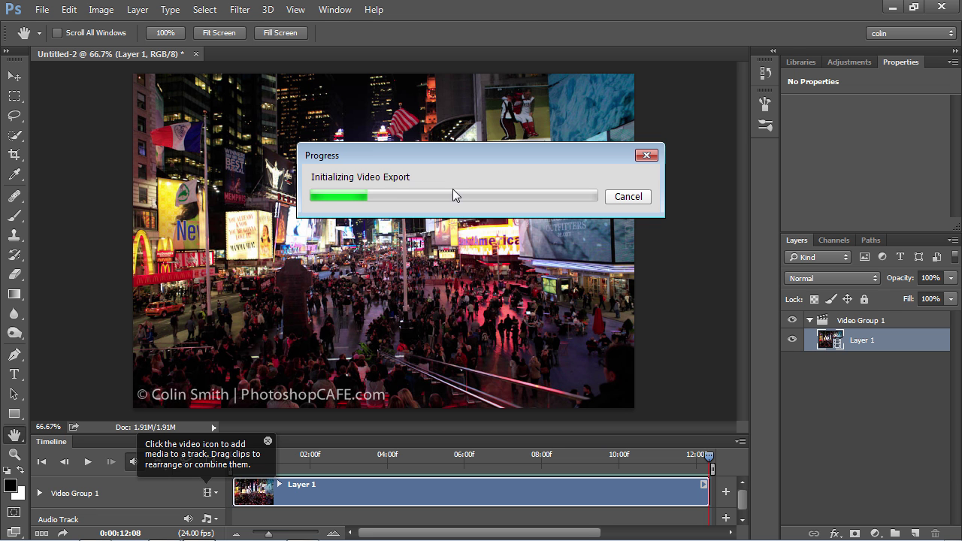
drag(428, 151, 462, 242)
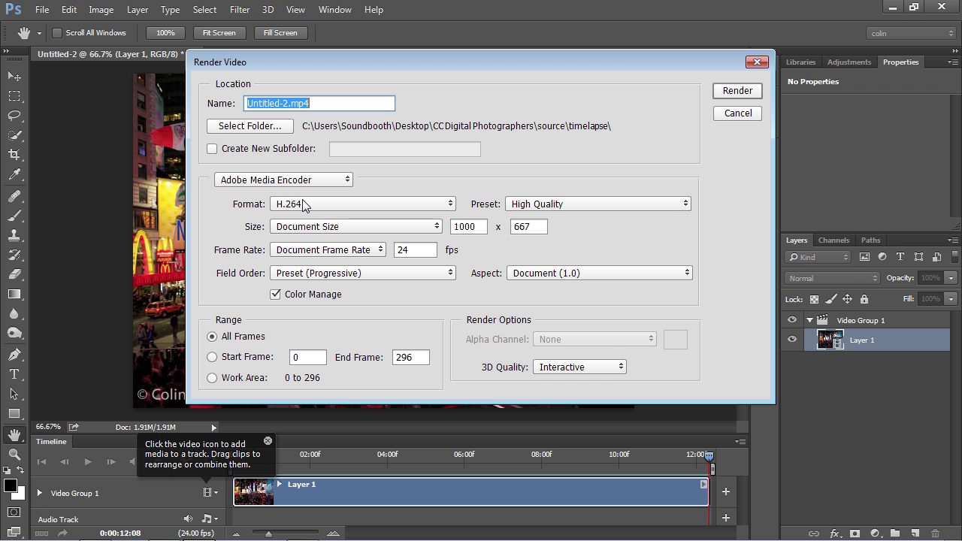
- Try the YouTube HD 720p 25 preset, keep Adobe Media Encoder, and switch the format to QuickTime
click(588, 203)
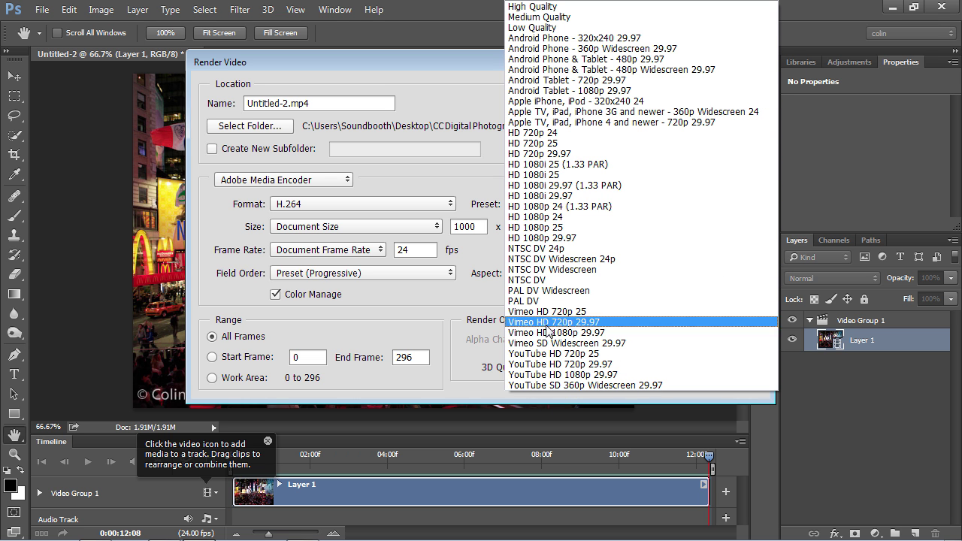
click(561, 352)
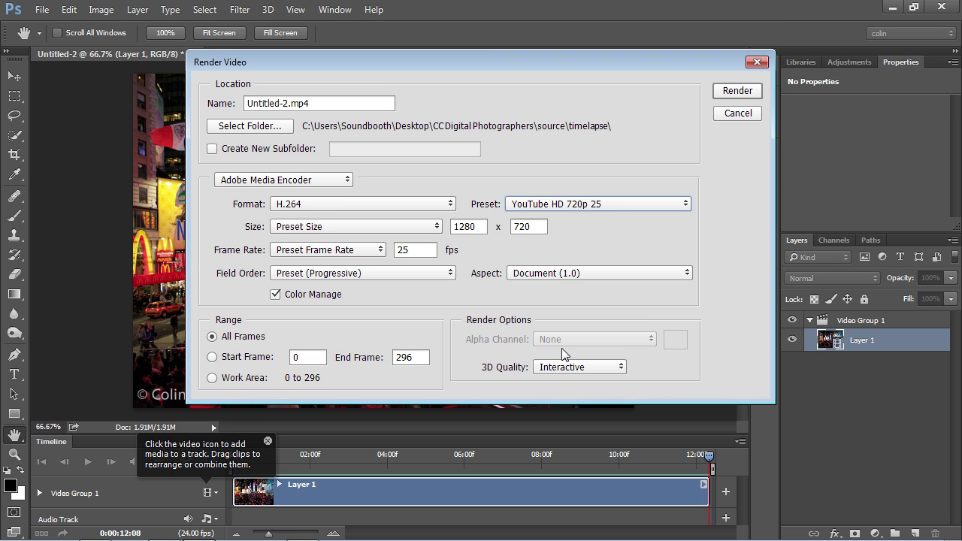
click(307, 188)
click(288, 184)
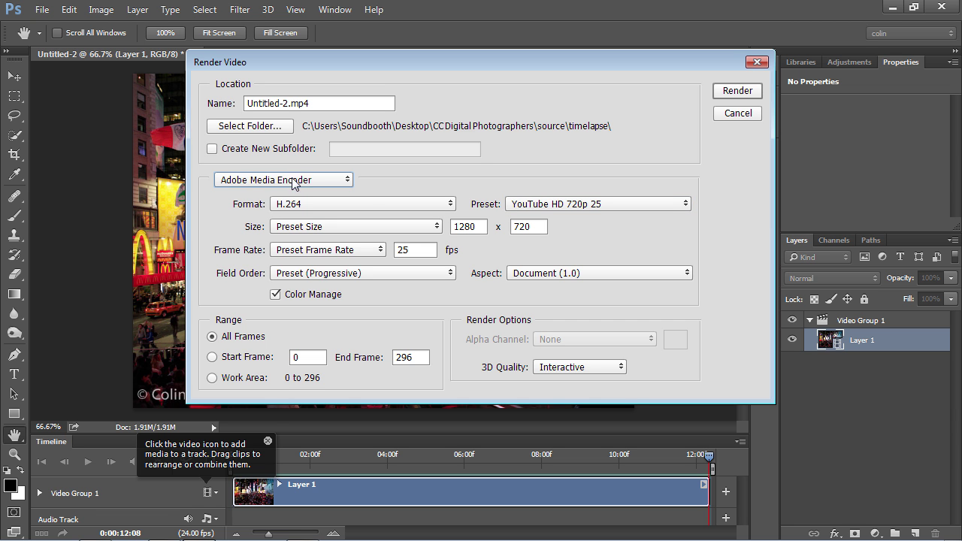
click(299, 178)
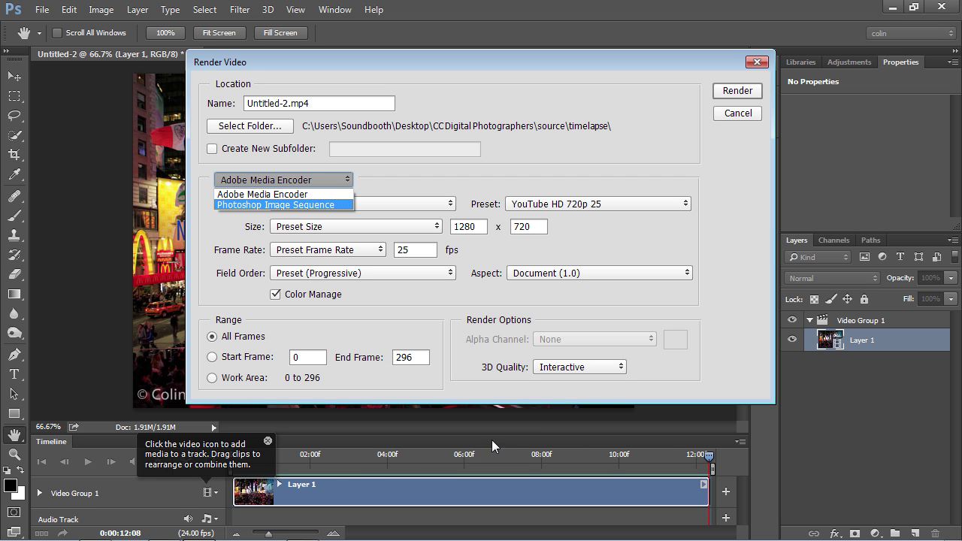
click(366, 186)
click(295, 208)
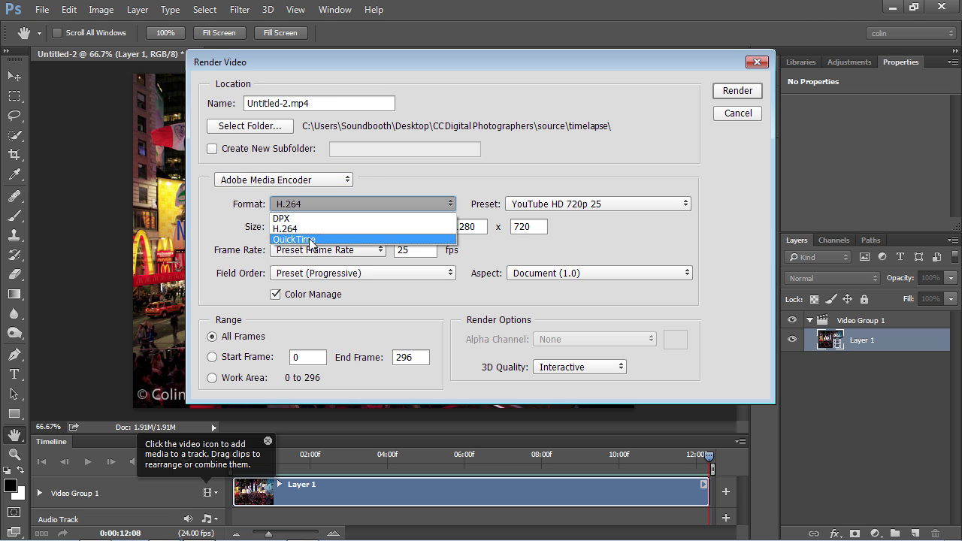
click(312, 242)
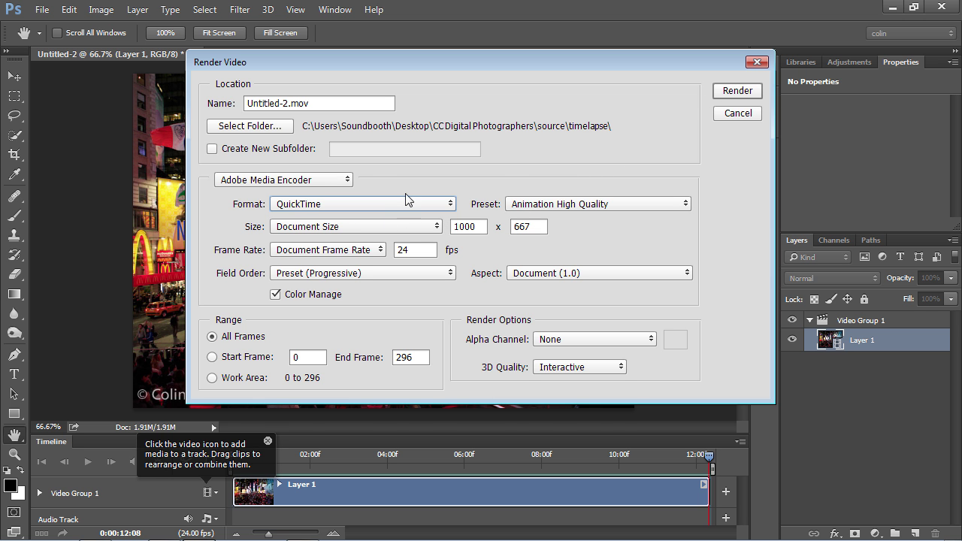
click(747, 114)
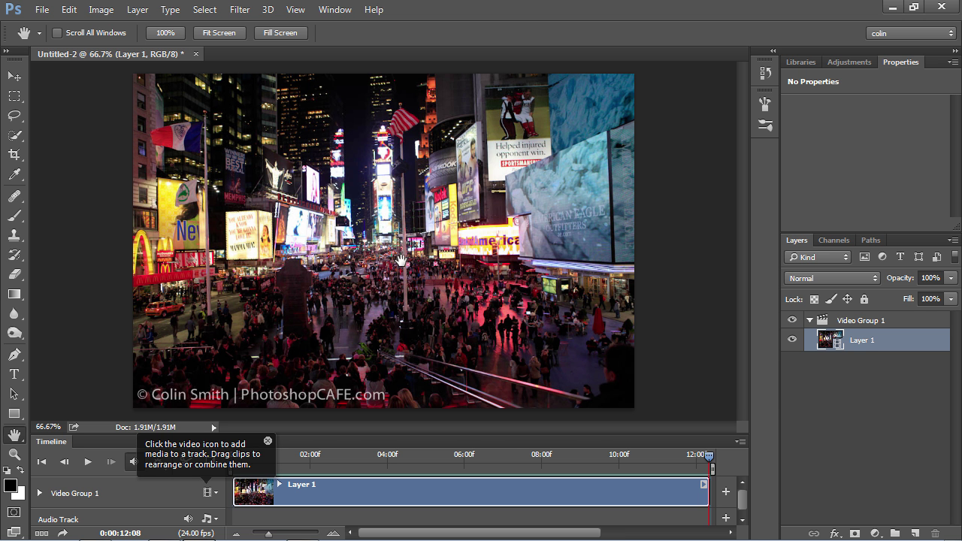